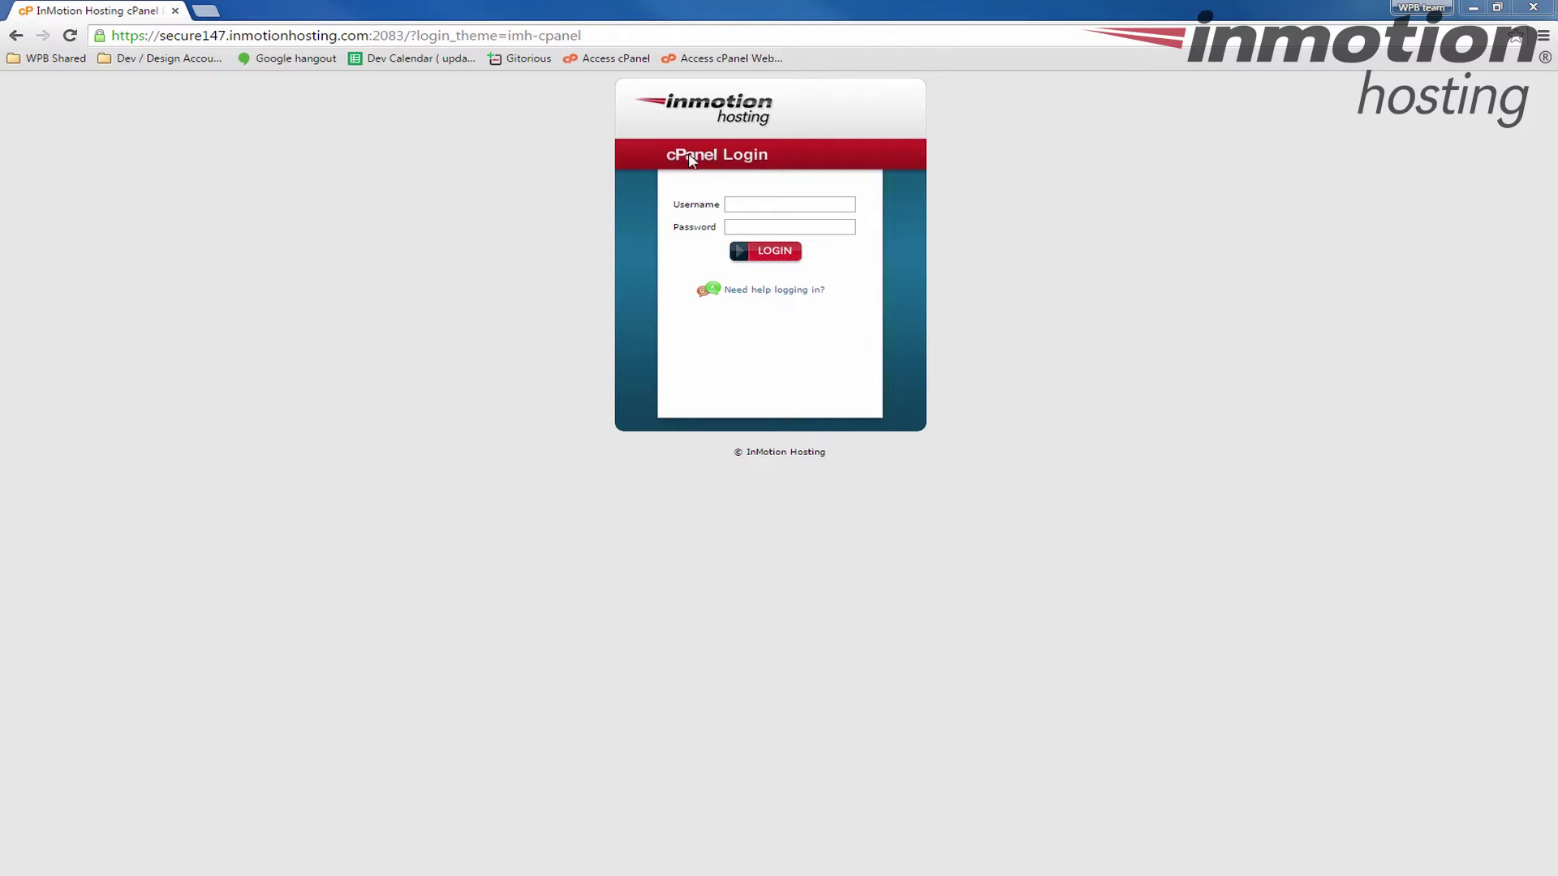
# - Log in with the remembered 'c6' username and saved password to reach the x3 dashboard
pyautogui.click(755, 204)
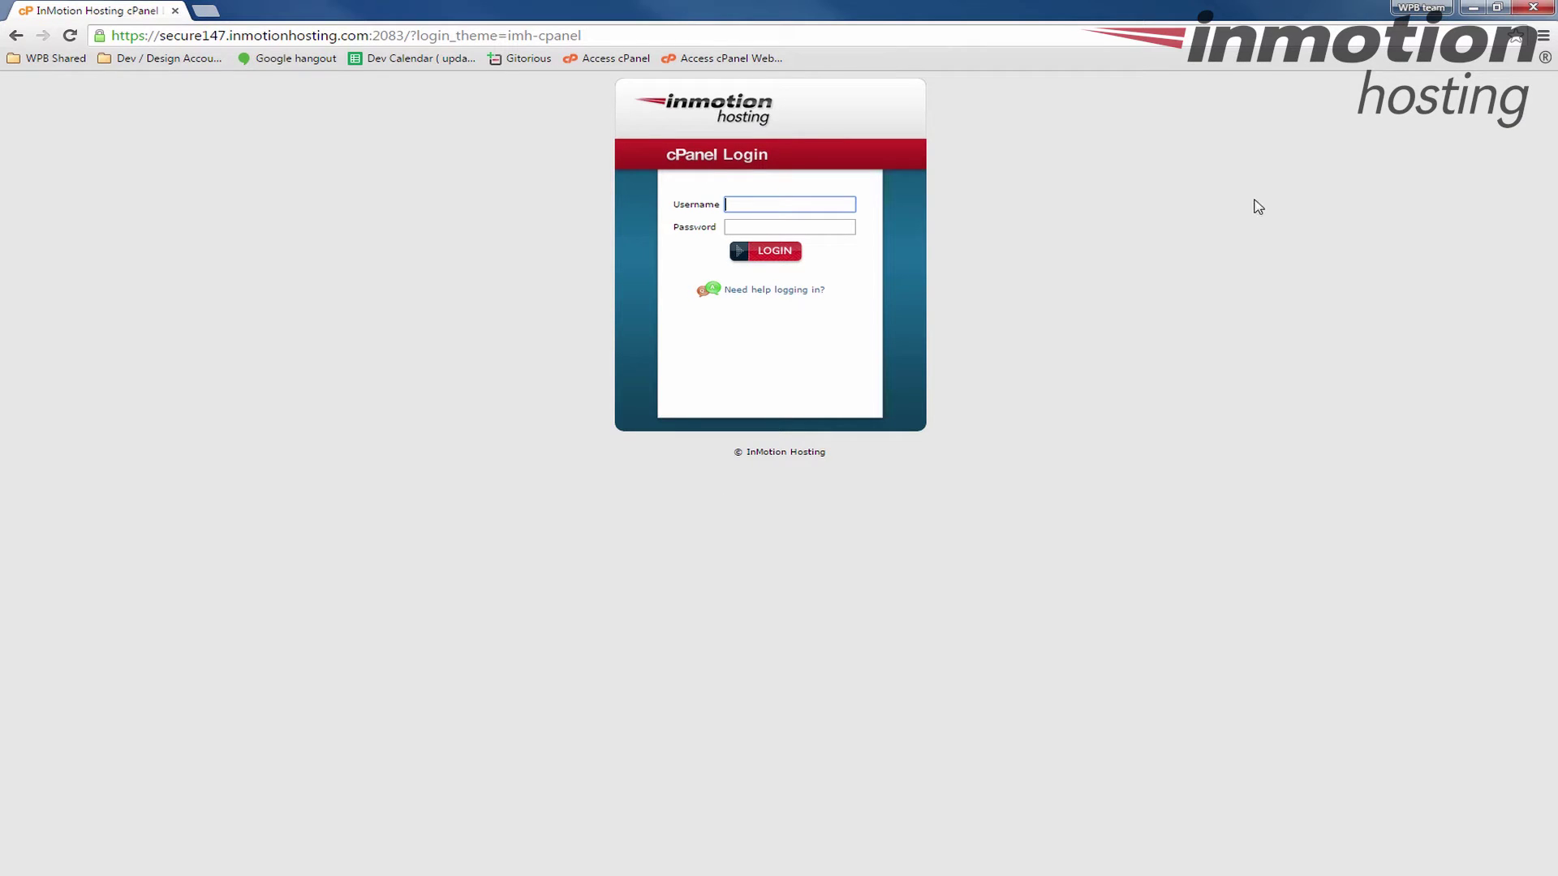
pyautogui.write('custo24')
pyautogui.write('6')
pyautogui.press('Tab')
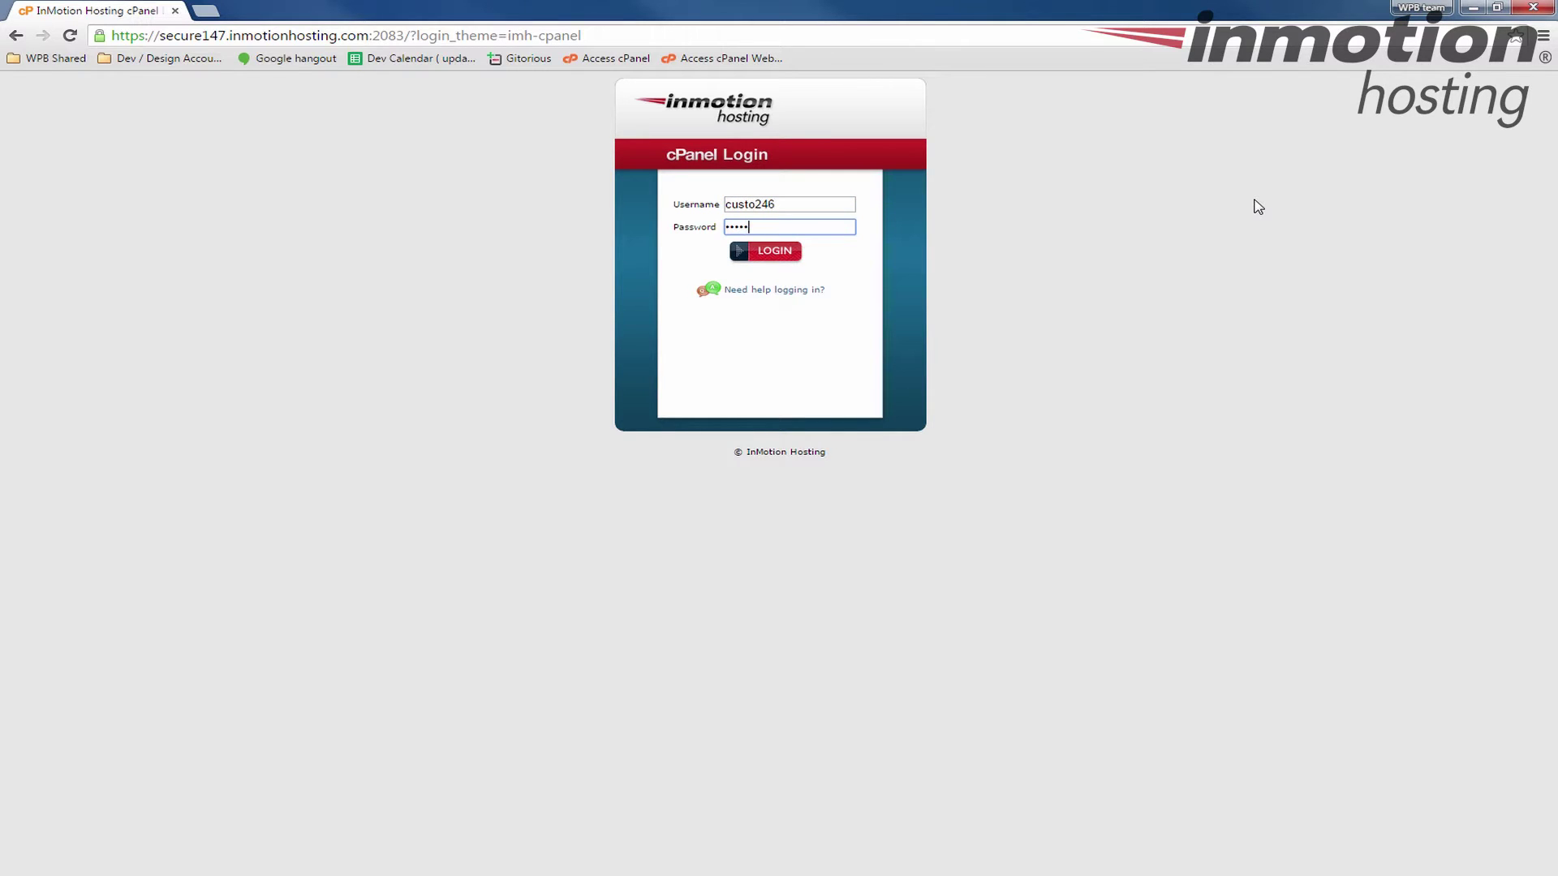
pyautogui.press('Return')
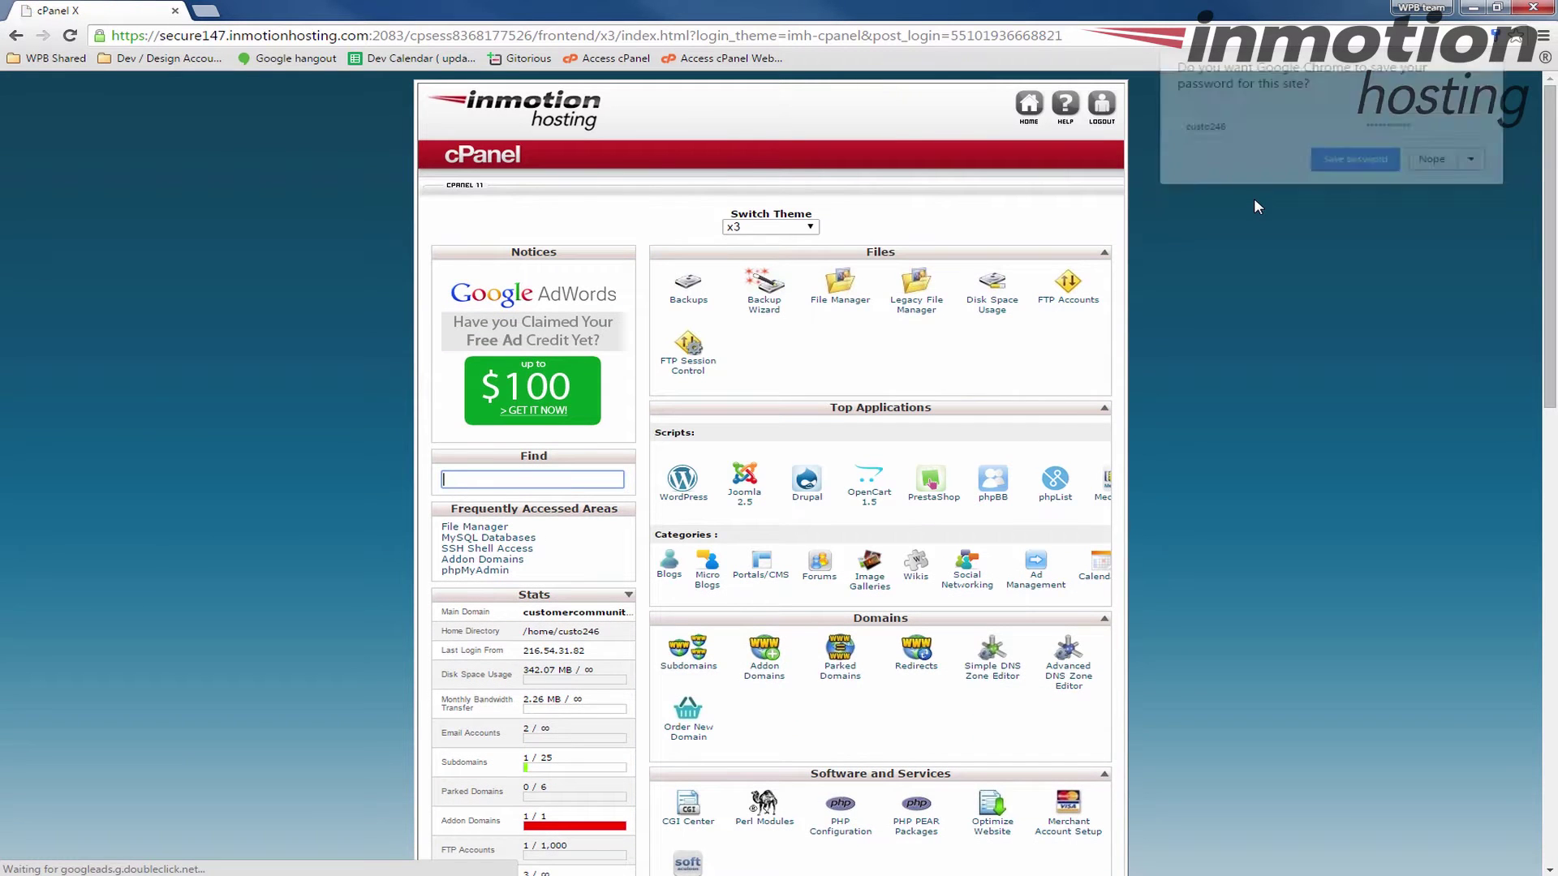
# - Decline Chrome's password save and choose paper_lantern from the Switch Theme dropdown
pyautogui.click(1433, 161)
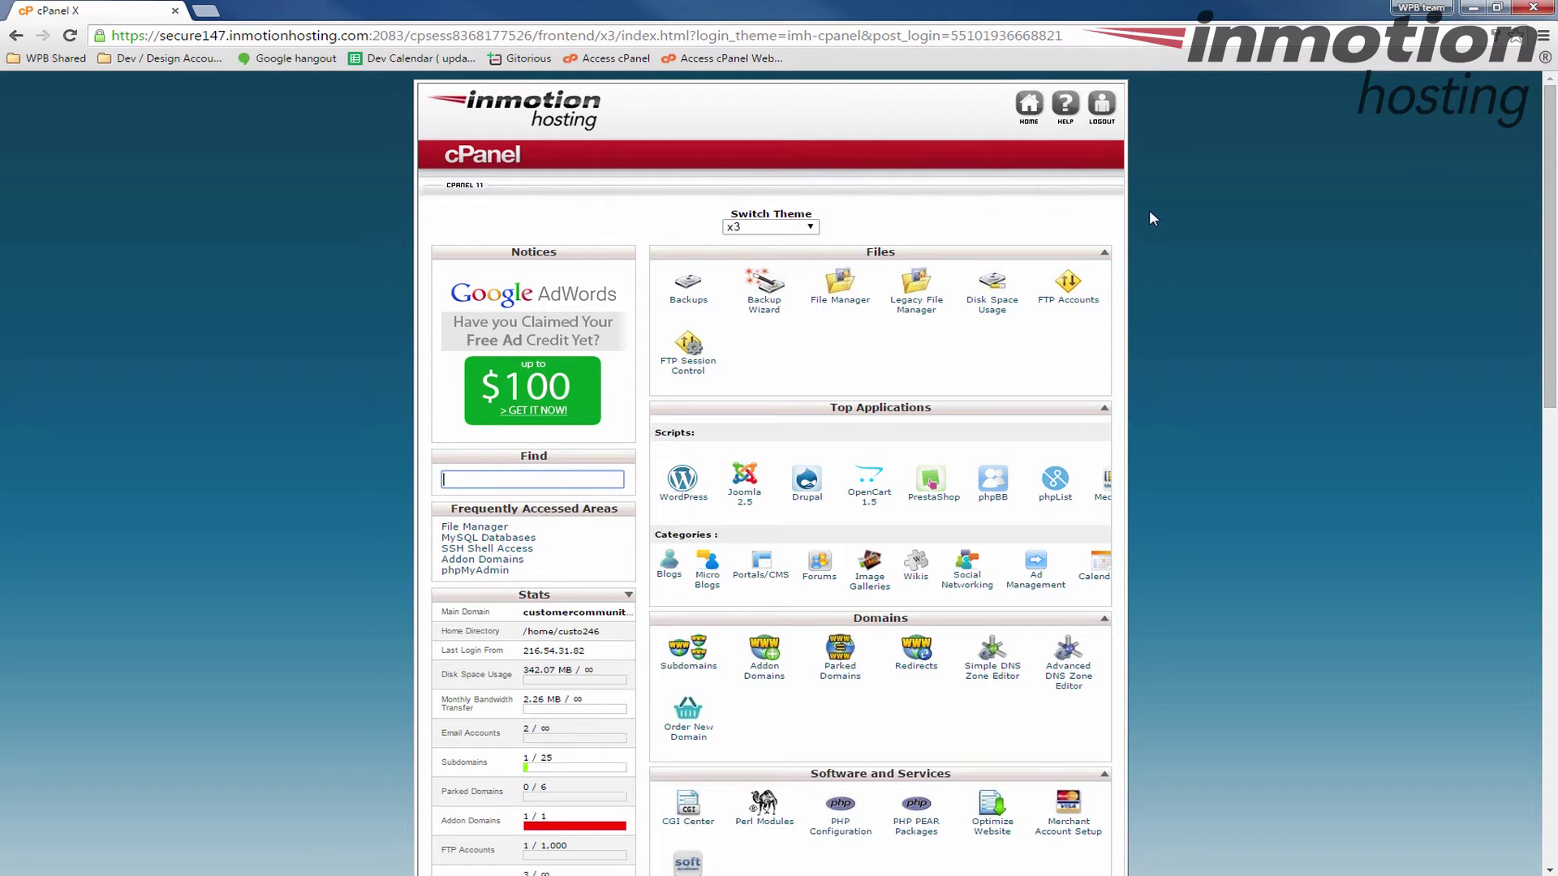
pyautogui.scroll(-5, 1244, 224)
pyautogui.scroll(-3, 1248, 232)
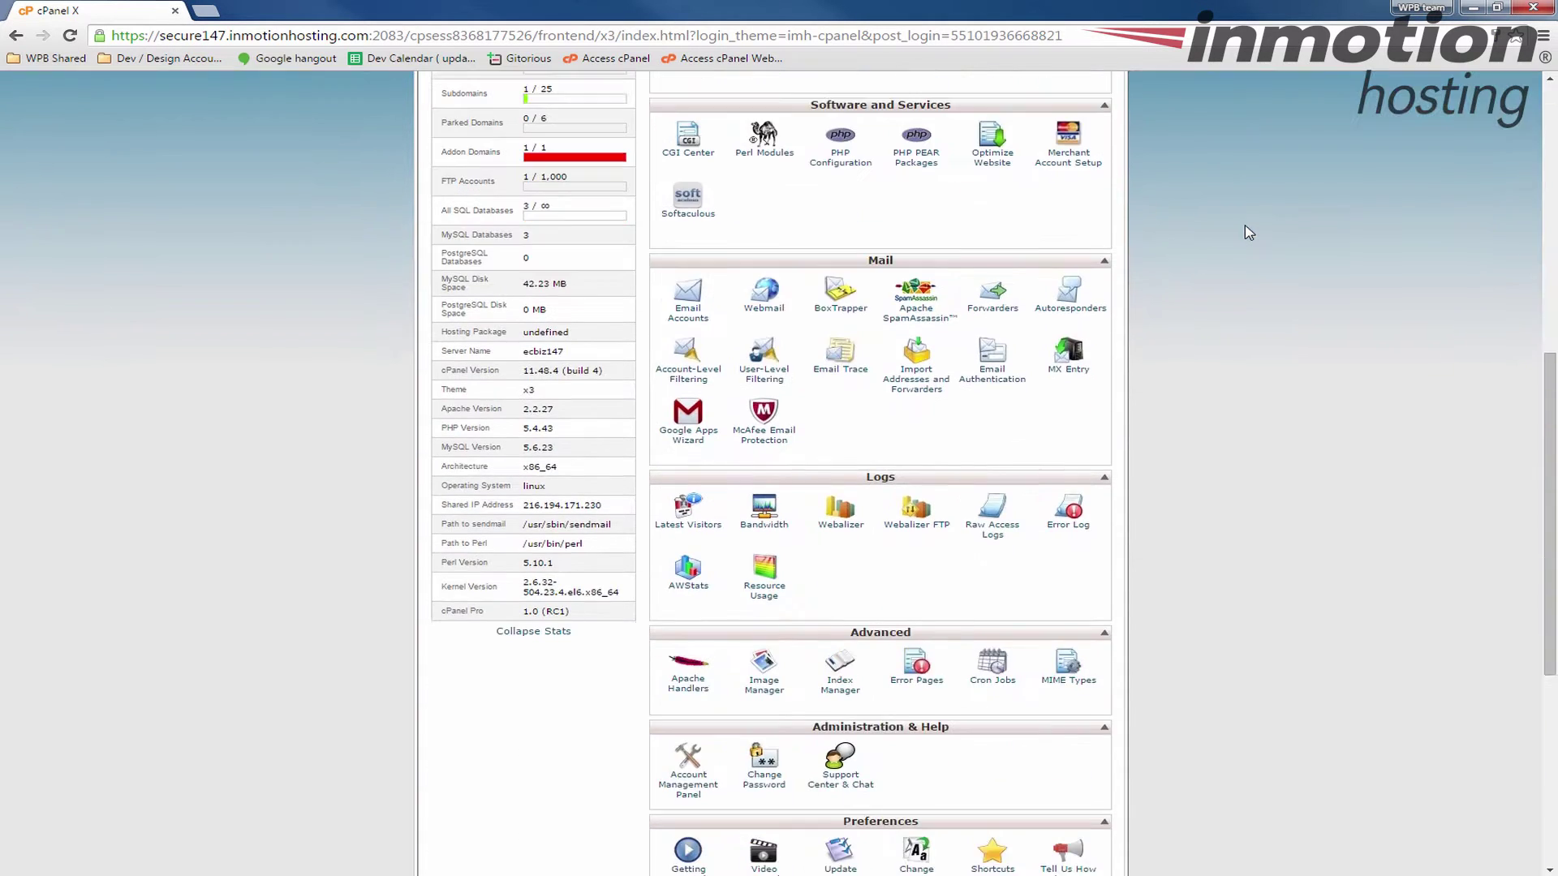
pyautogui.scroll(-5, 1247, 233)
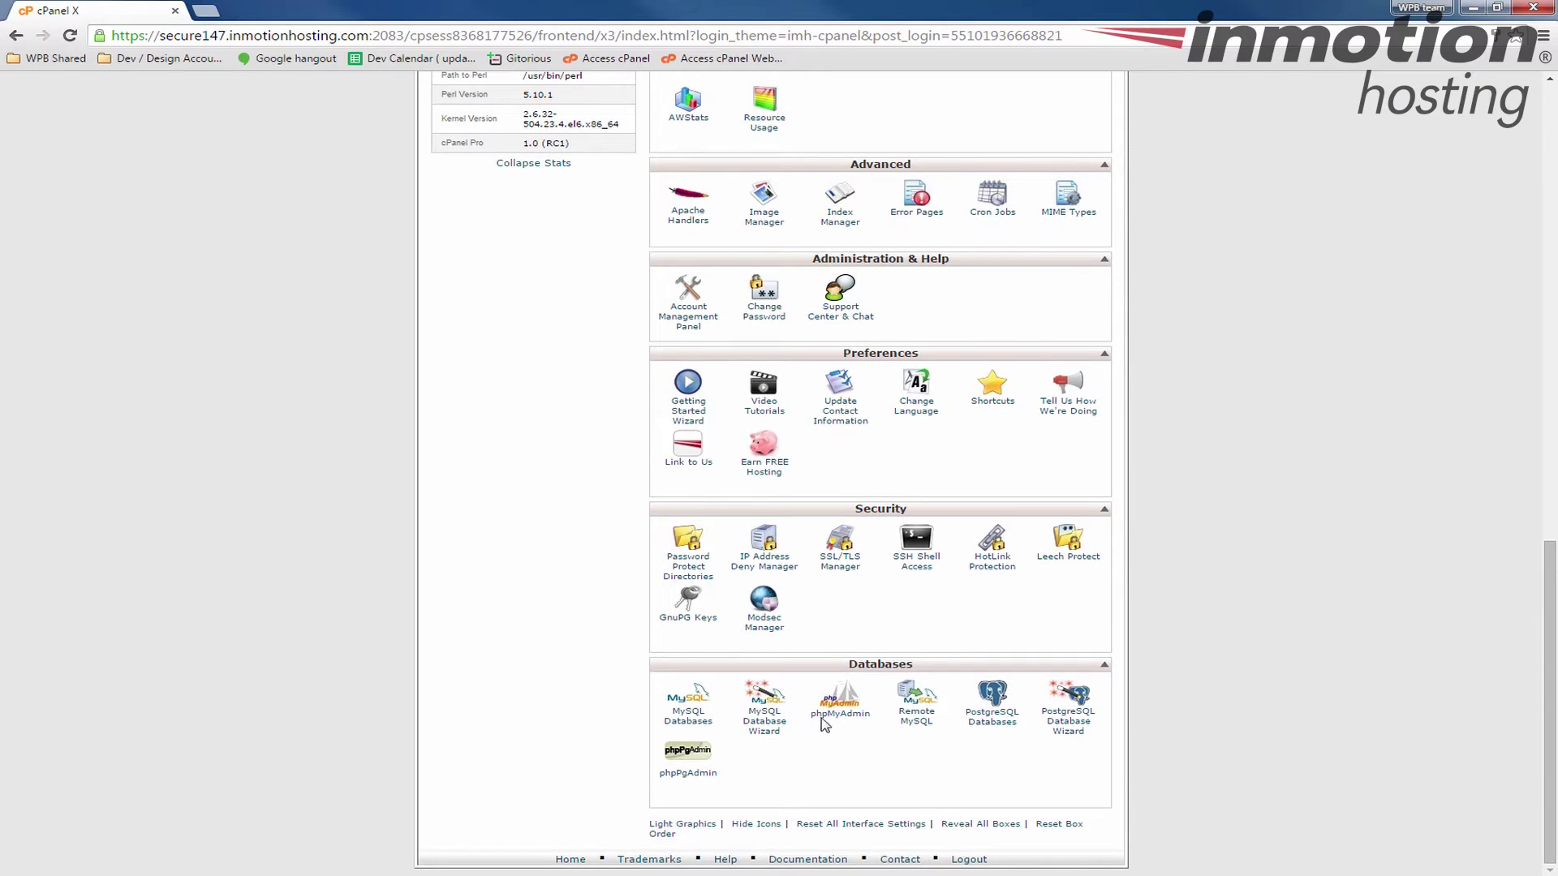
pyautogui.scroll(8, 1204, 600)
pyautogui.scroll(6, 1207, 581)
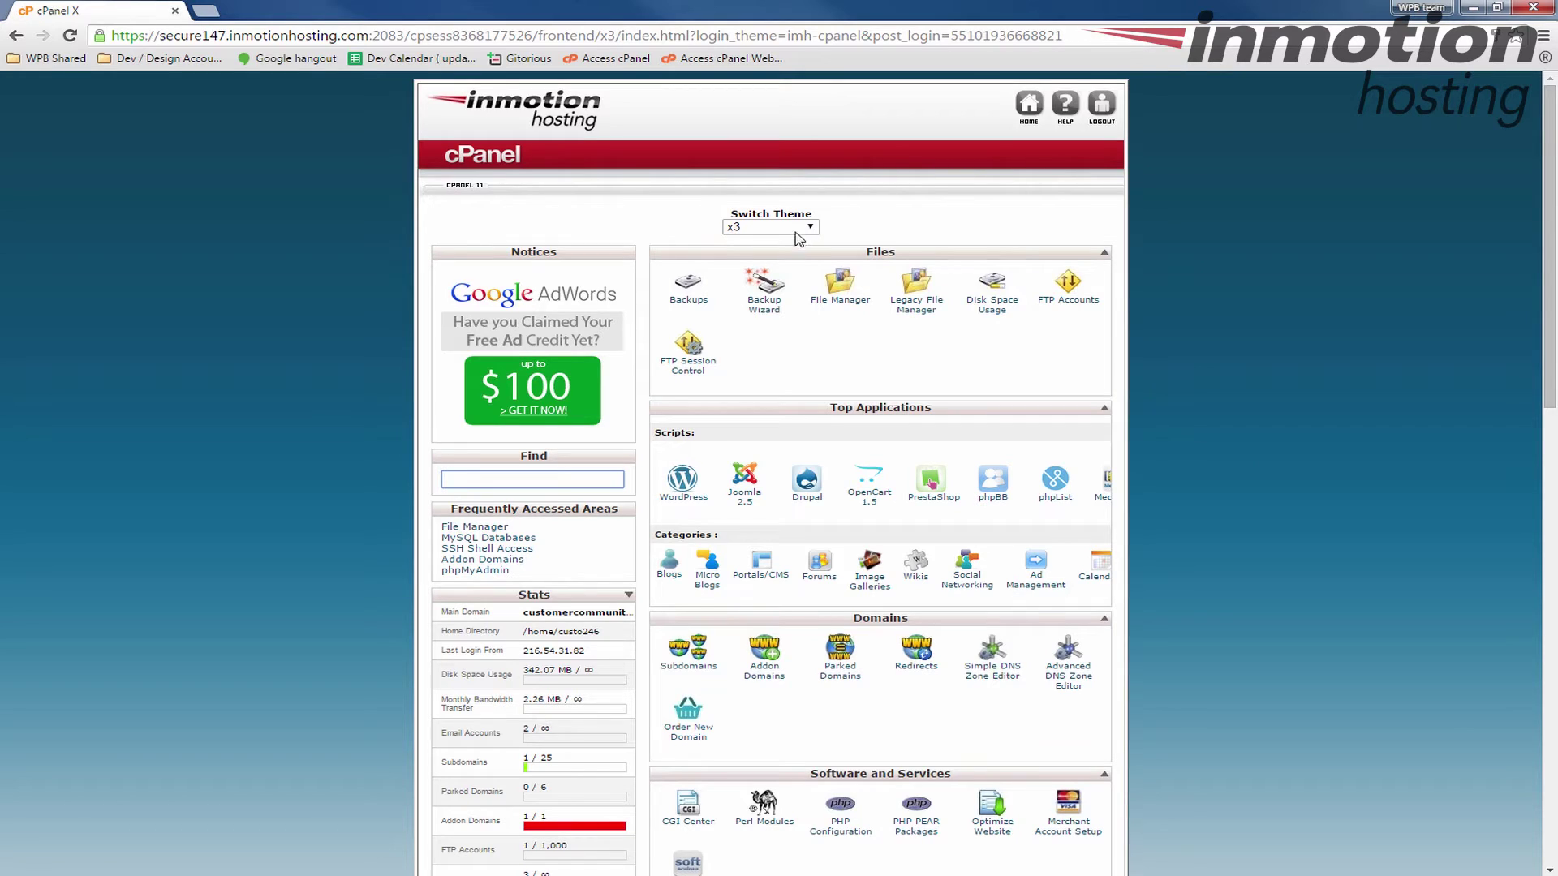
pyautogui.moveTo(727, 214)
pyautogui.mouseDown()
pyautogui.moveTo(796, 212)
pyautogui.moveTo(819, 234)
pyautogui.mouseUp()
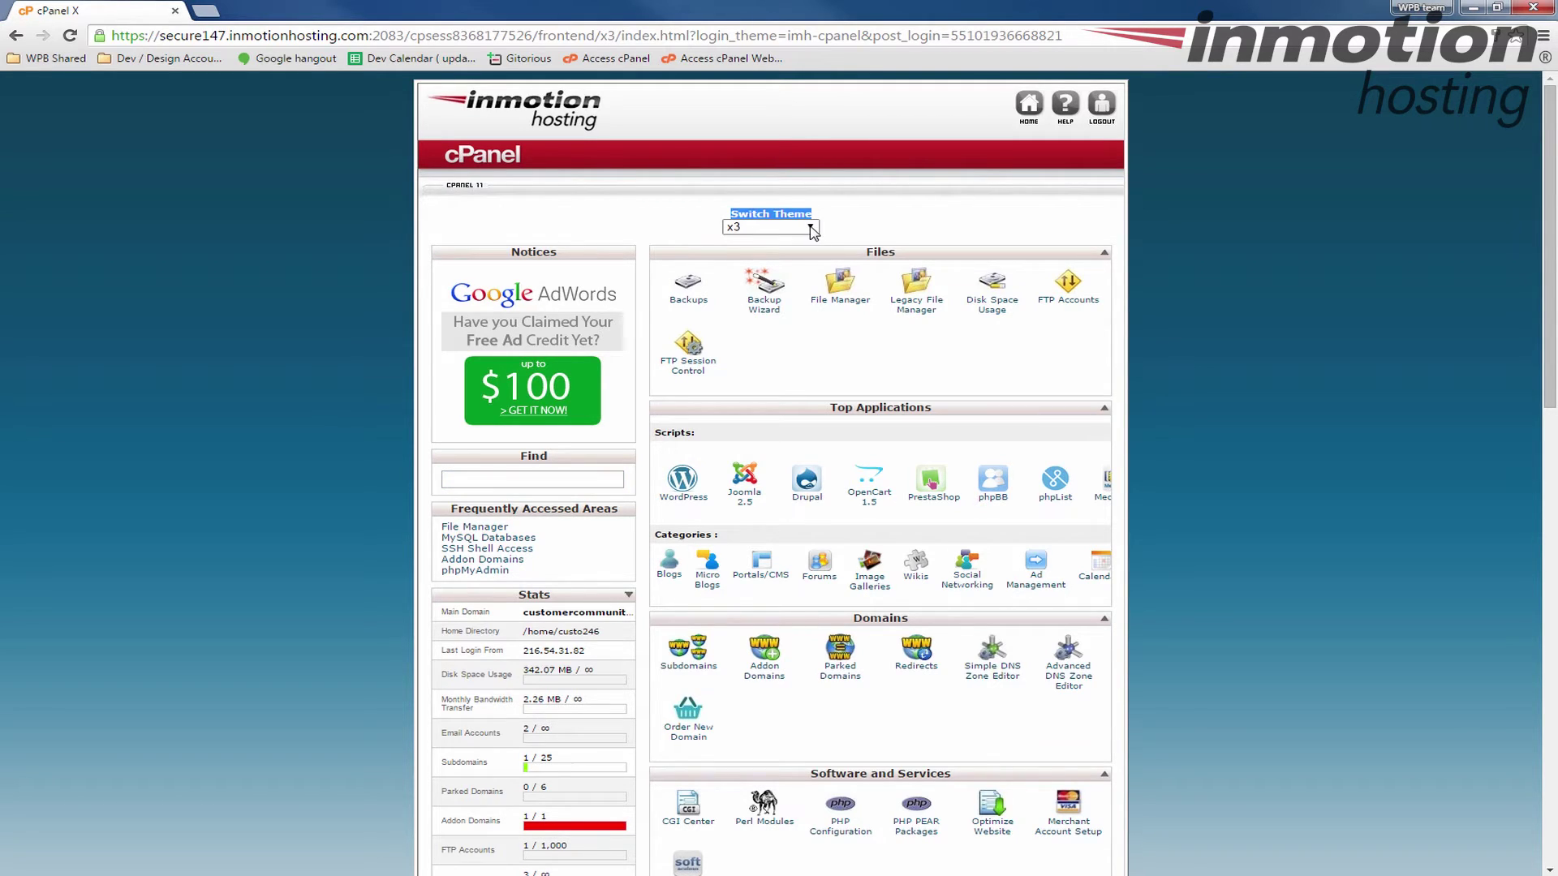
pyautogui.click(812, 231)
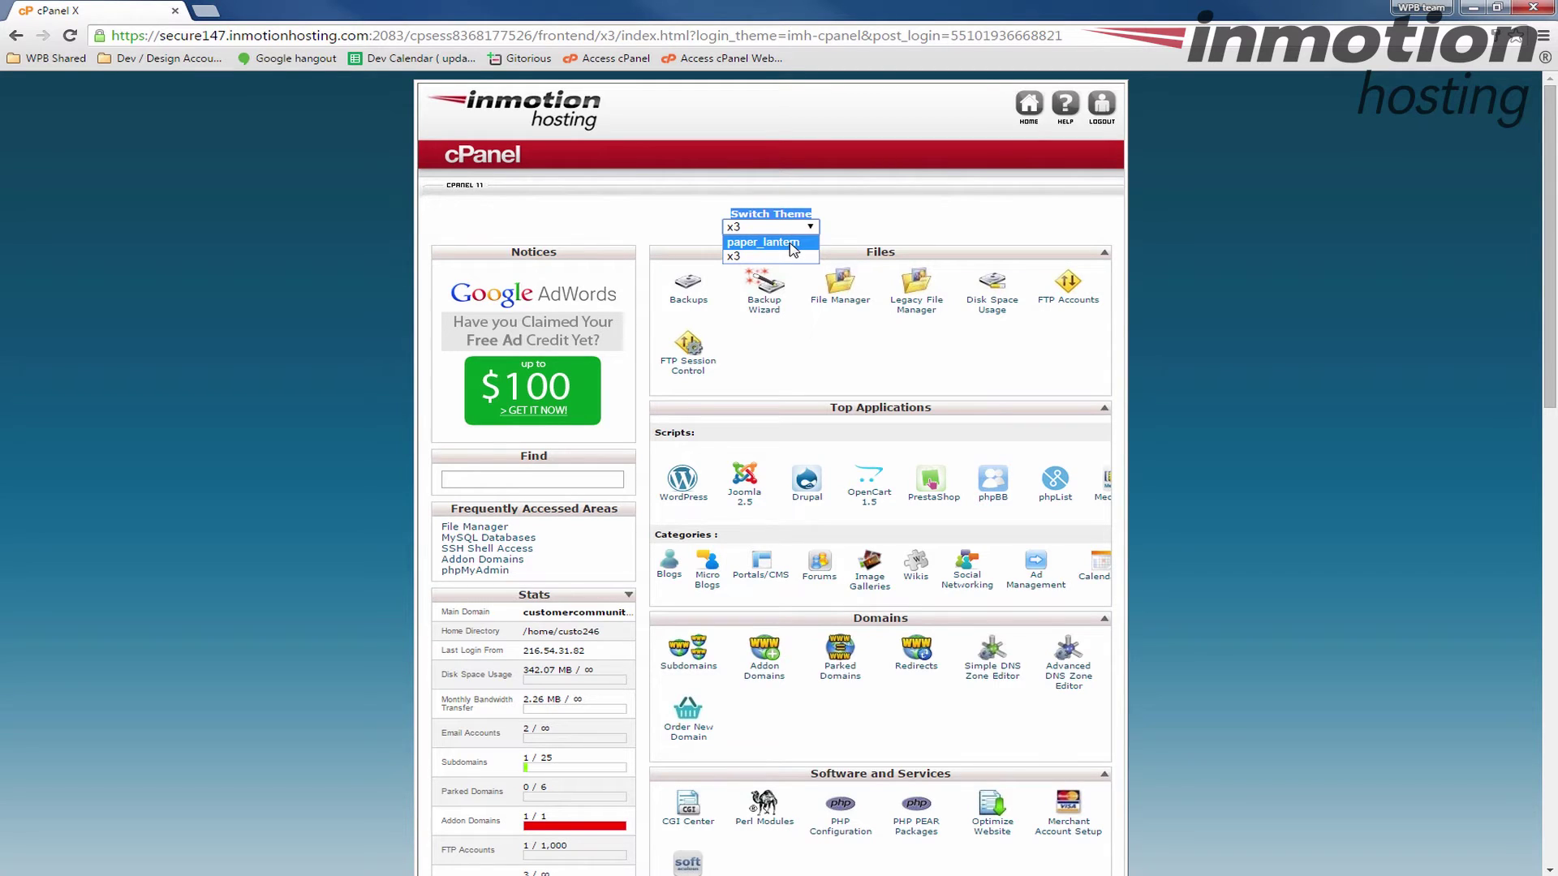
pyautogui.click(791, 243)
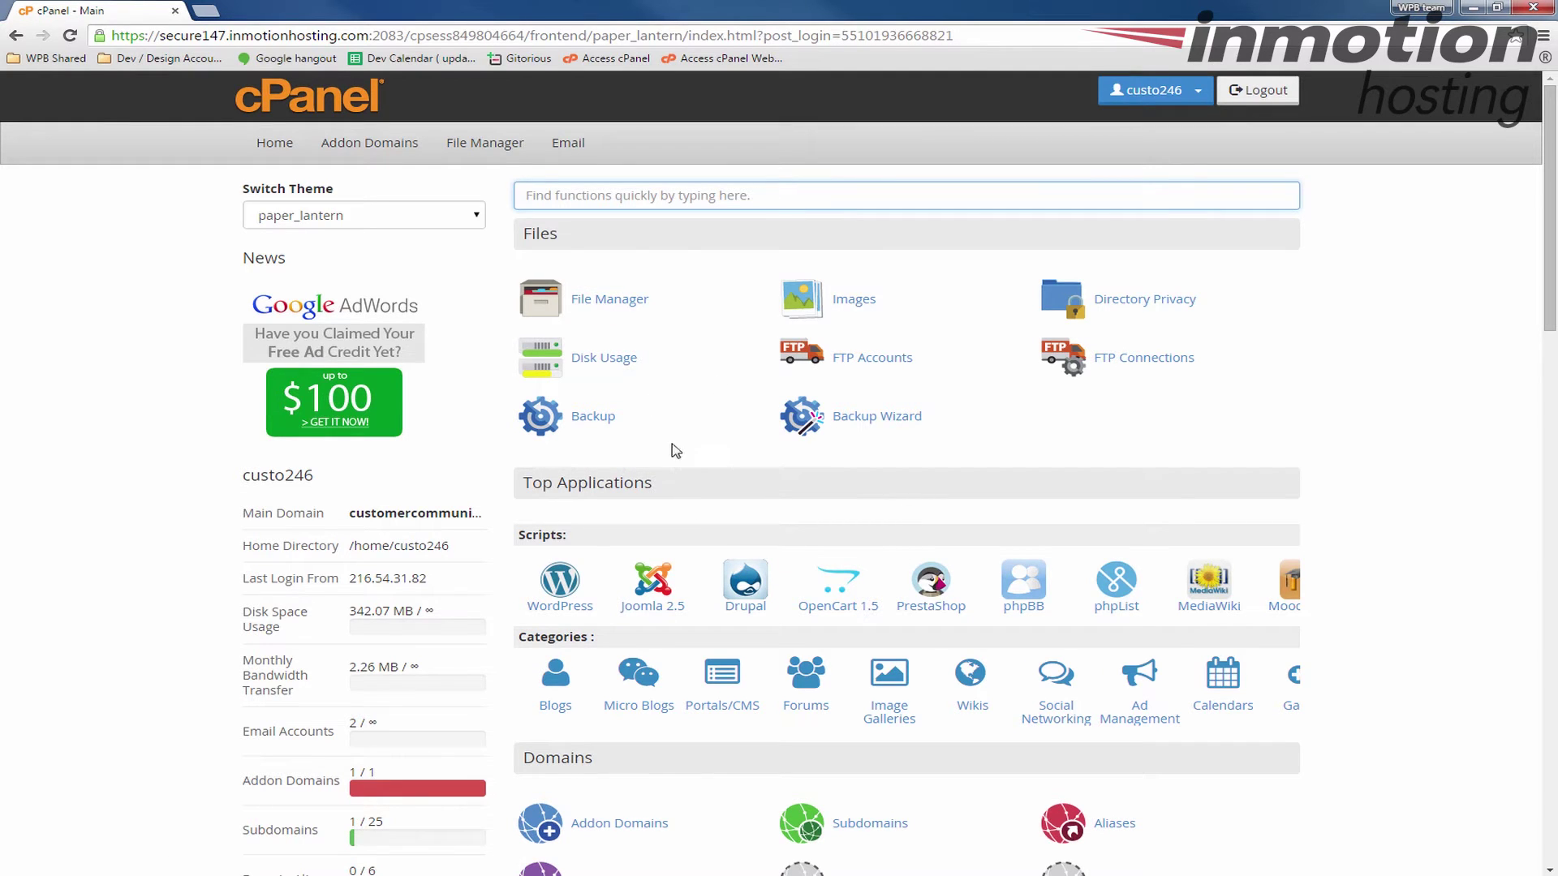
# - Drag the Top Applications header above Files on the Paper Lantern dashboard
pyautogui.scroll(-4, 713, 458)
pyautogui.scroll(-10, 730, 479)
pyautogui.scroll(15, 1053, 584)
pyautogui.middleClick(1053, 584)
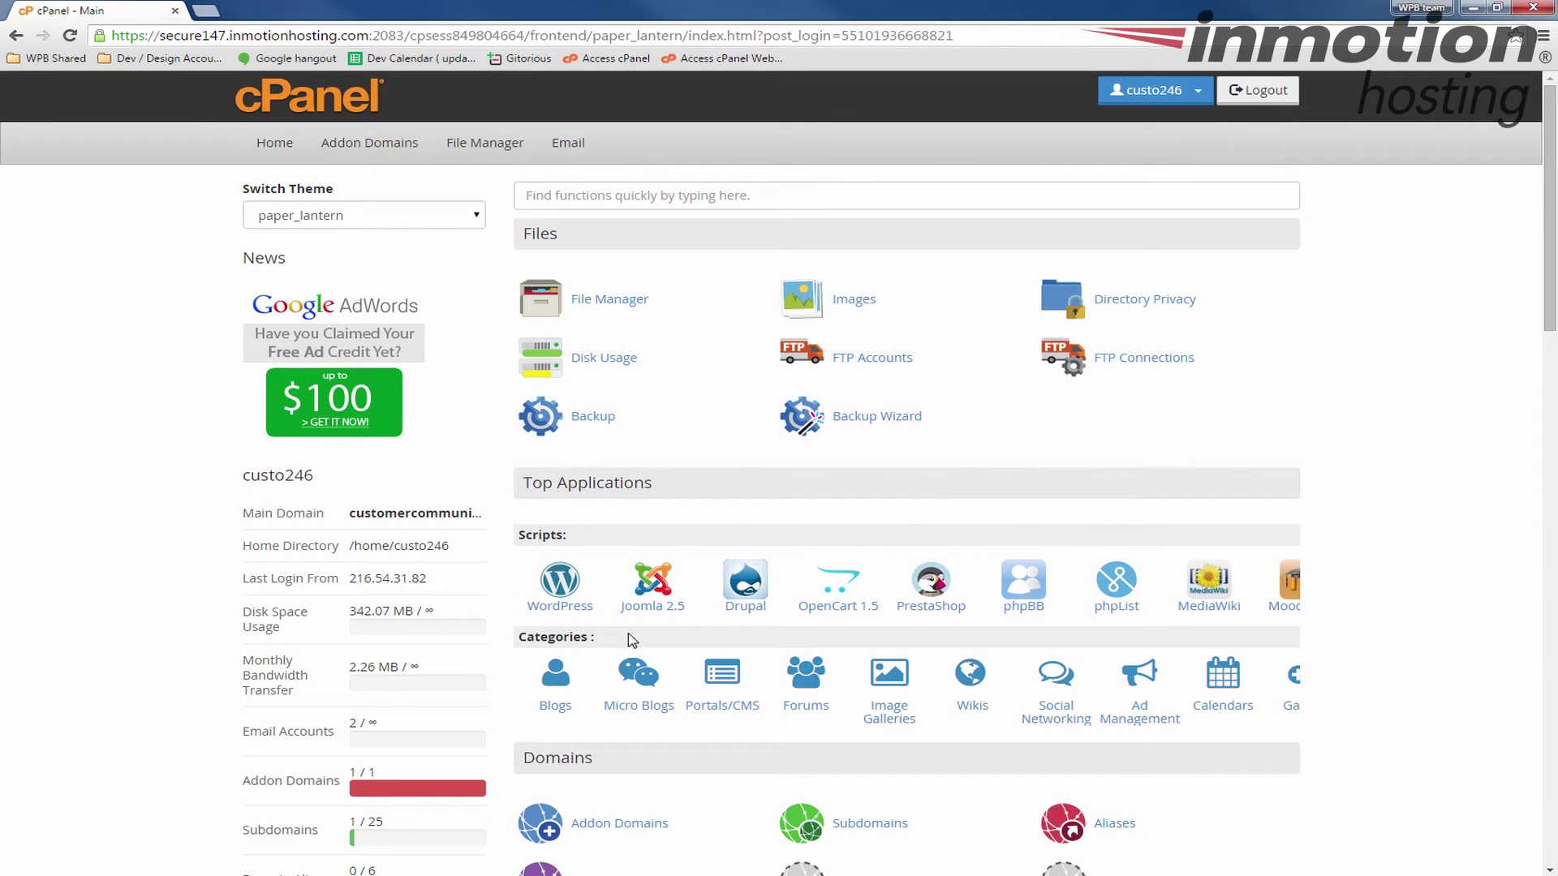
pyautogui.moveTo(698, 484); pyautogui.dragTo(747, 231)
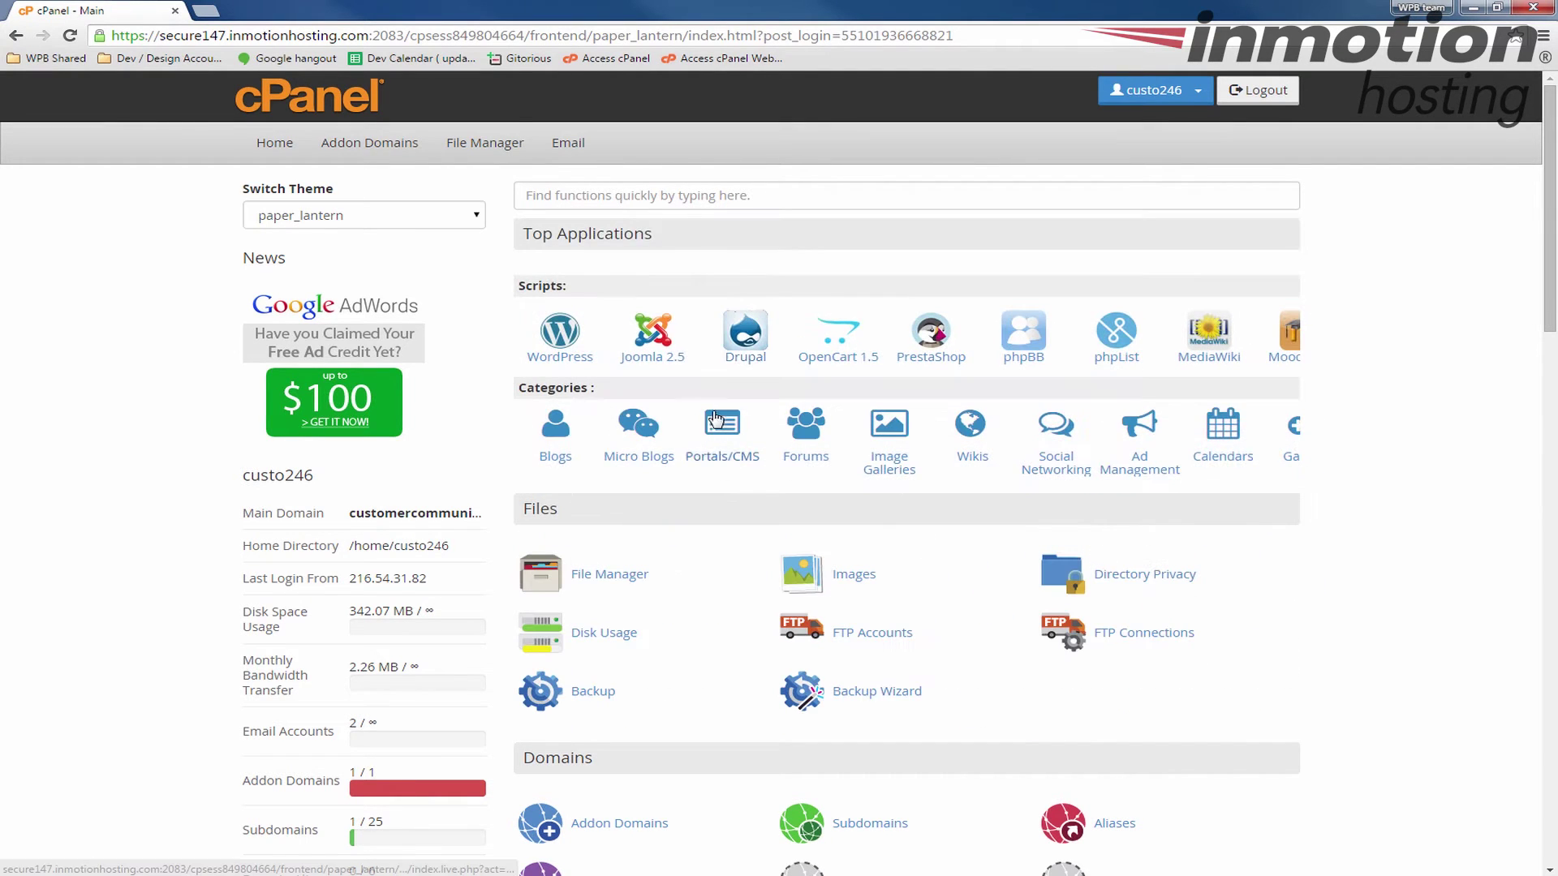
# - Move Files back above Top Applications, then below it again
pyautogui.moveTo(747, 231); pyautogui.dragTo(729, 422)
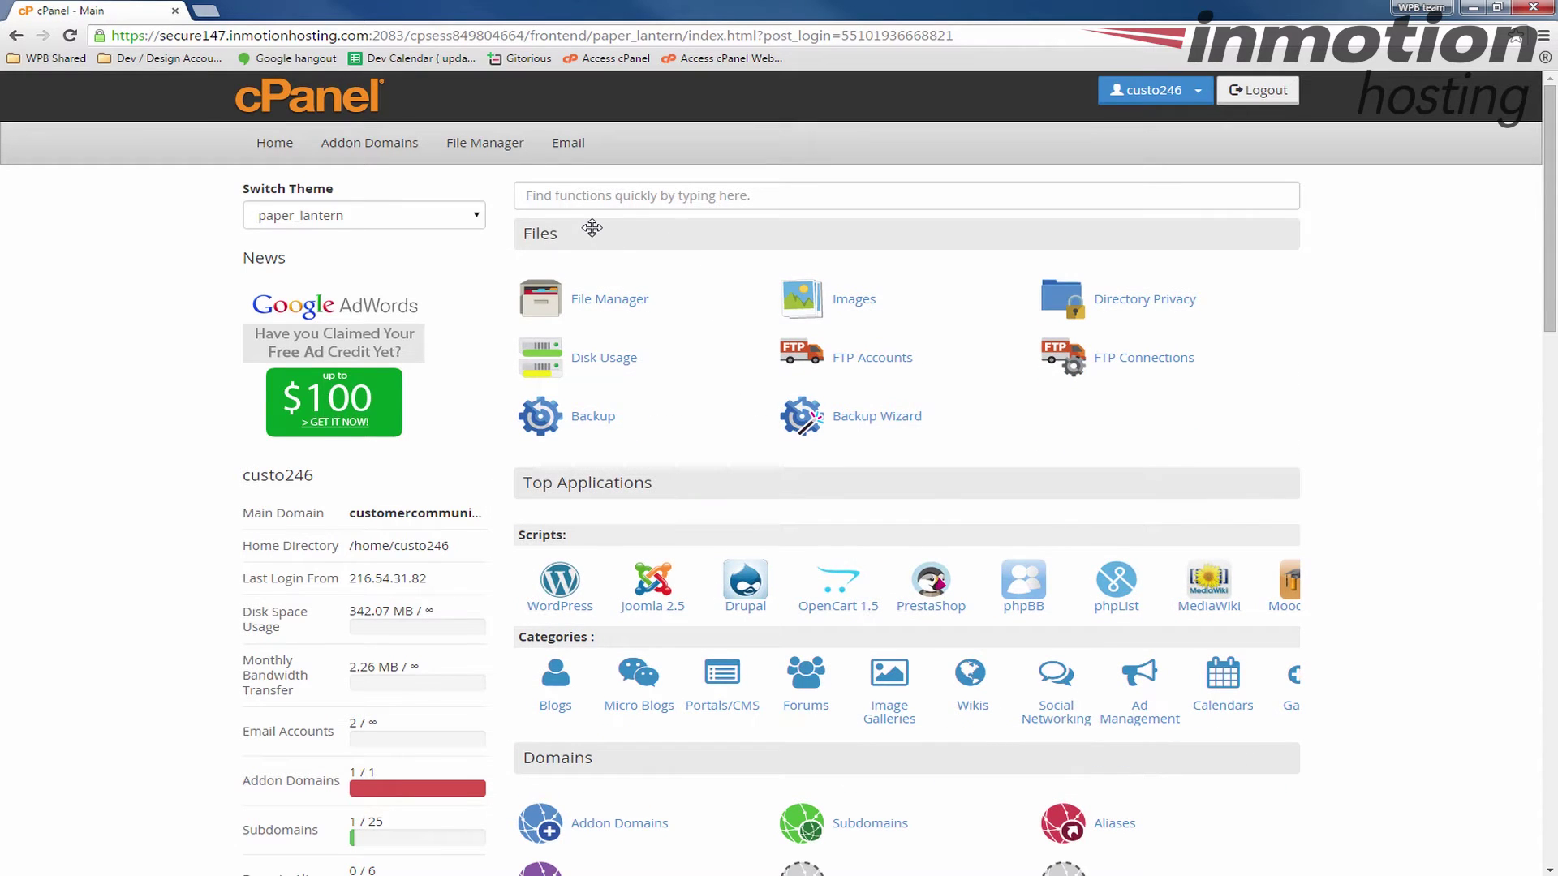
pyautogui.moveTo(600, 244); pyautogui.dragTo(591, 555)
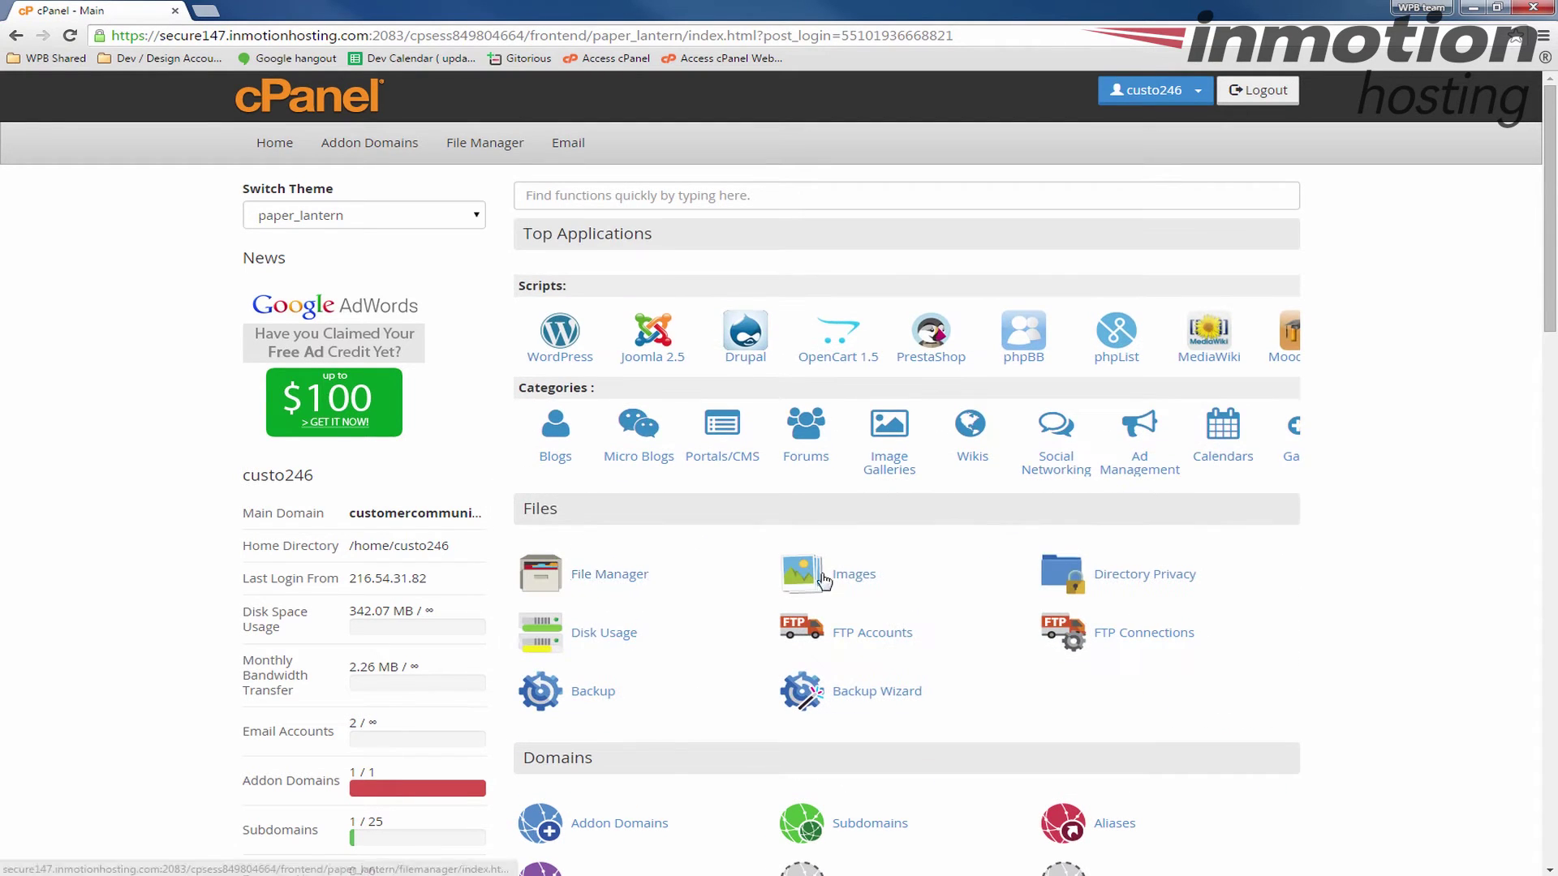
pyautogui.scroll(-5, 1087, 548)
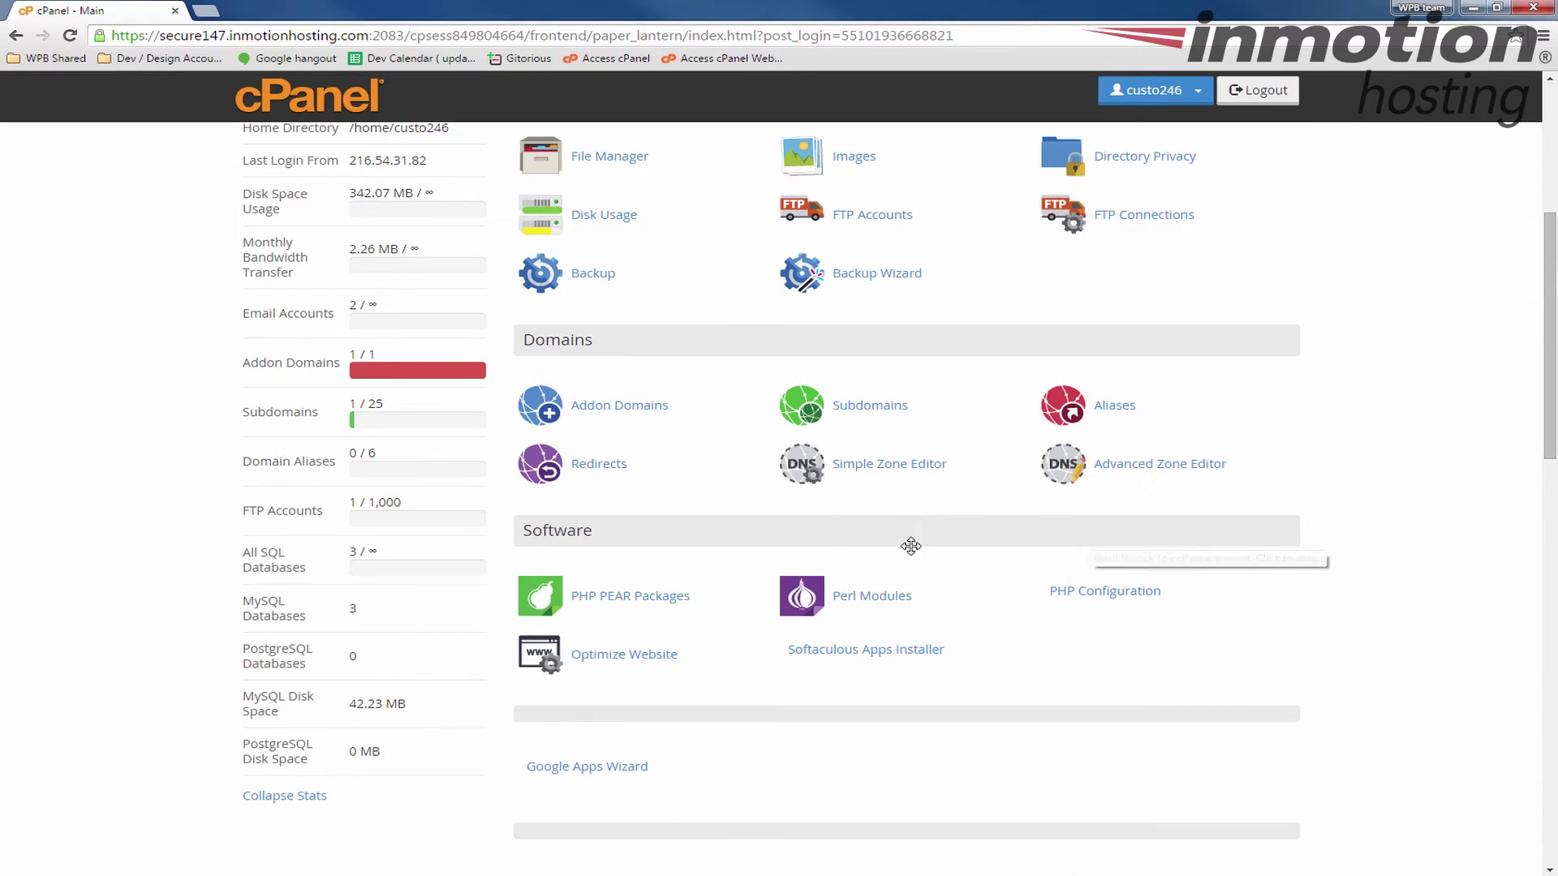
pyautogui.scroll(1, 821, 445)
pyautogui.scroll(4, 1025, 445)
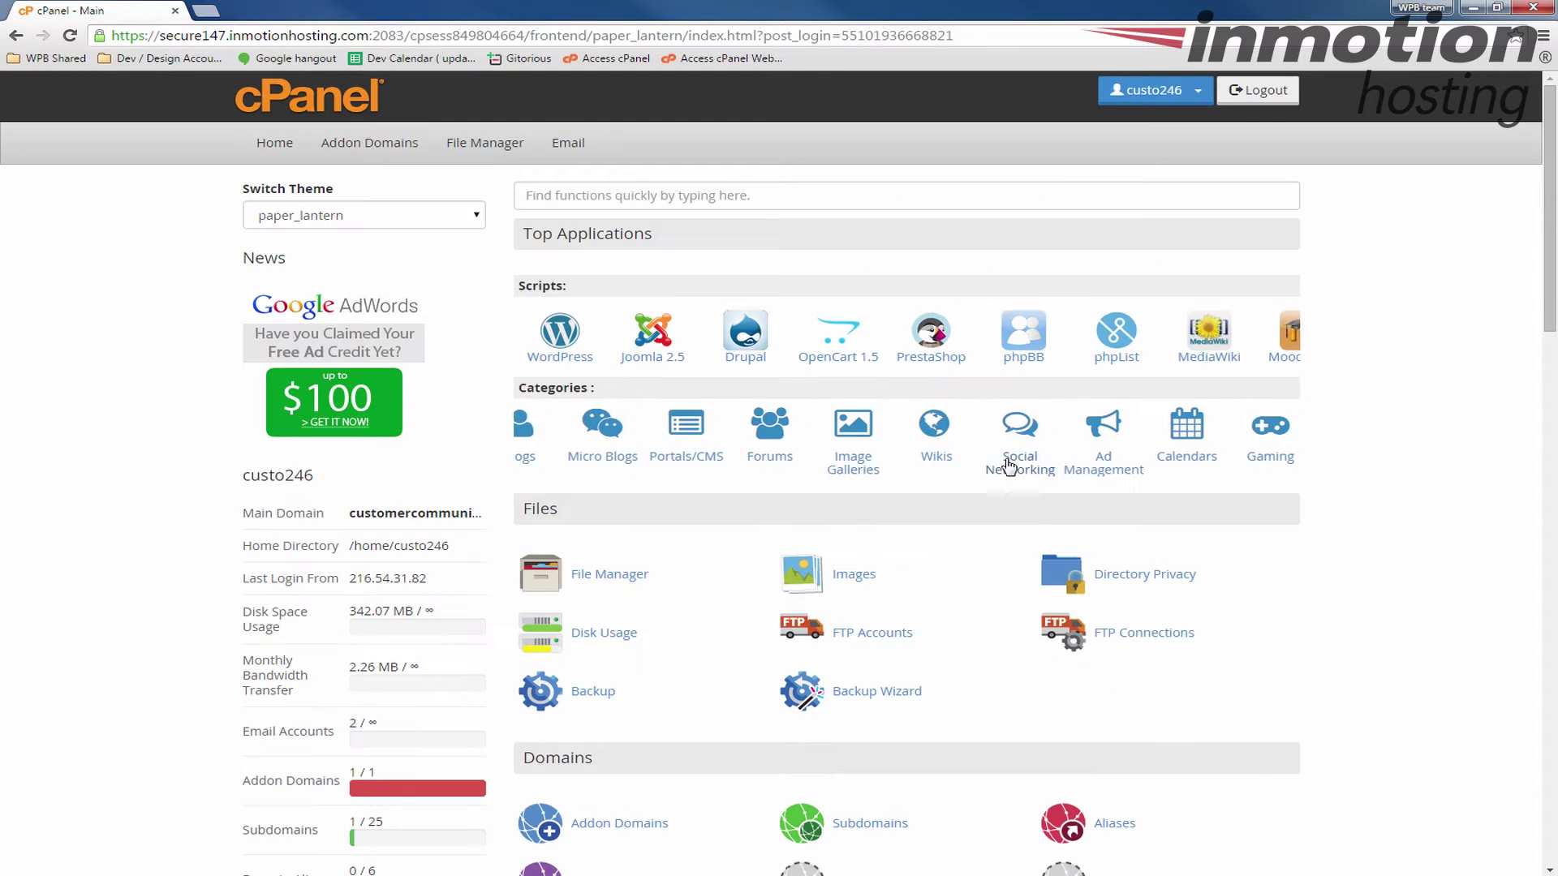
pyautogui.scroll(-12, 803, 406)
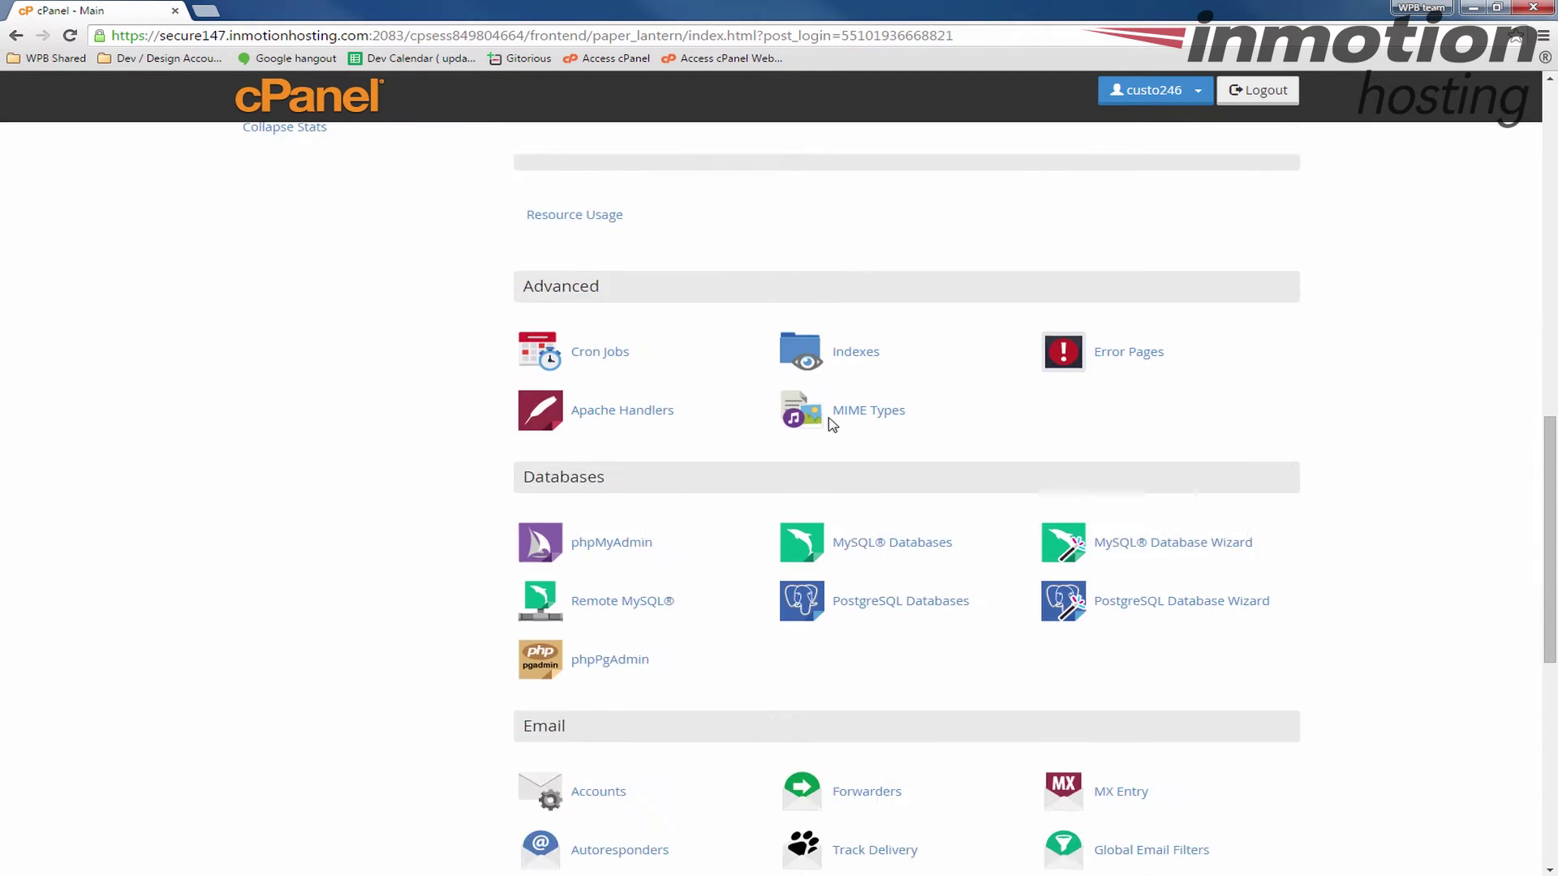
pyautogui.scroll(-5, 799, 422)
pyautogui.scroll(1, 811, 438)
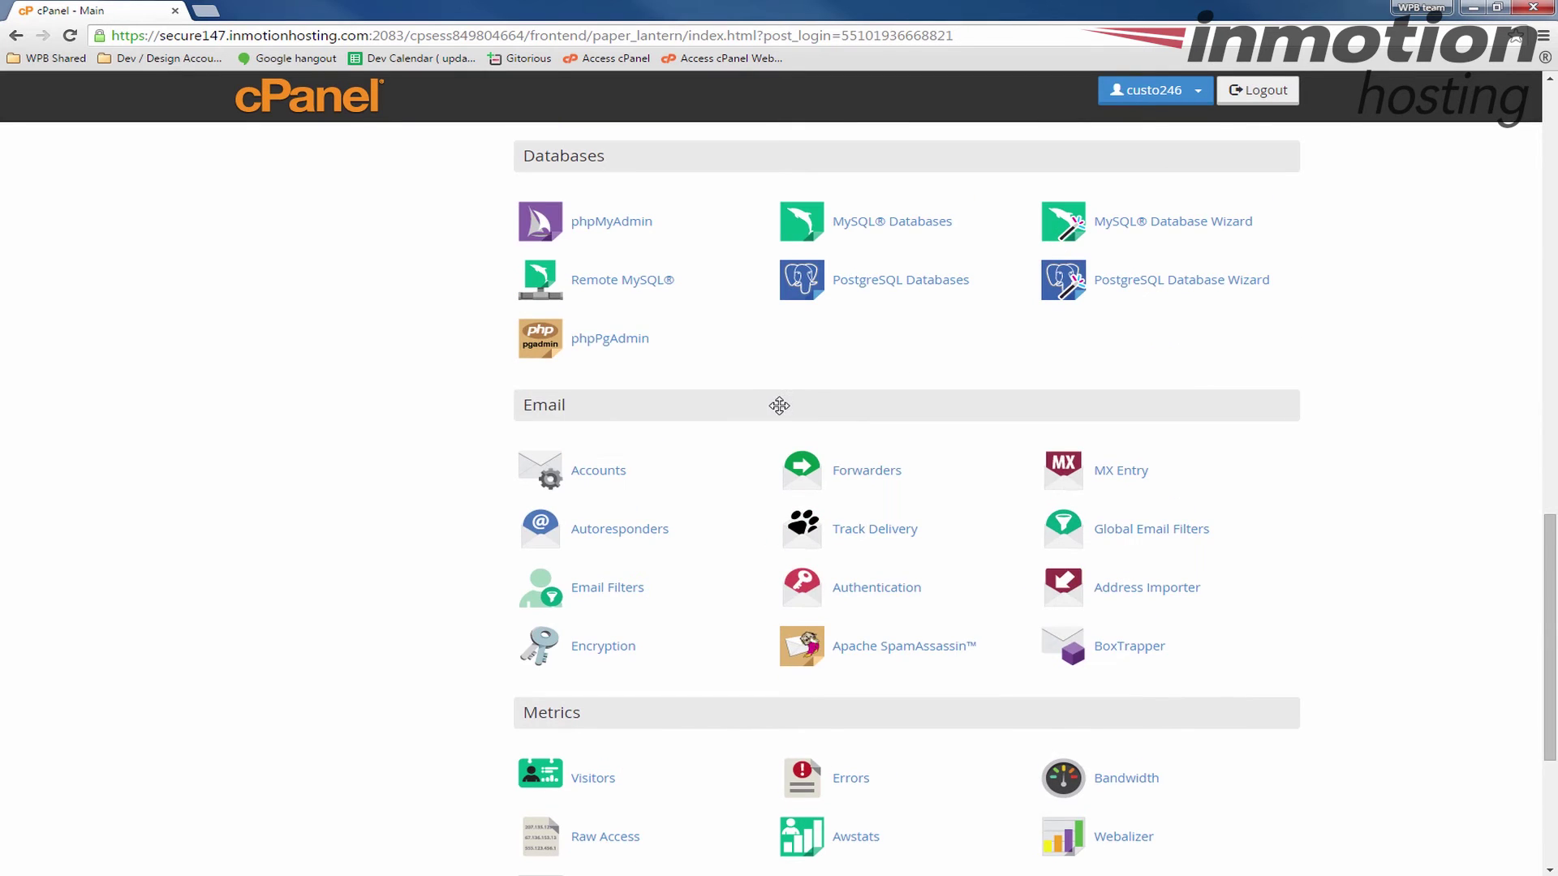
# - Drag the Email section past Databases and upward until it tops the dashboard
pyautogui.moveTo(779, 405); pyautogui.dragTo(814, 154)
pyautogui.scroll(5, 820, 559)
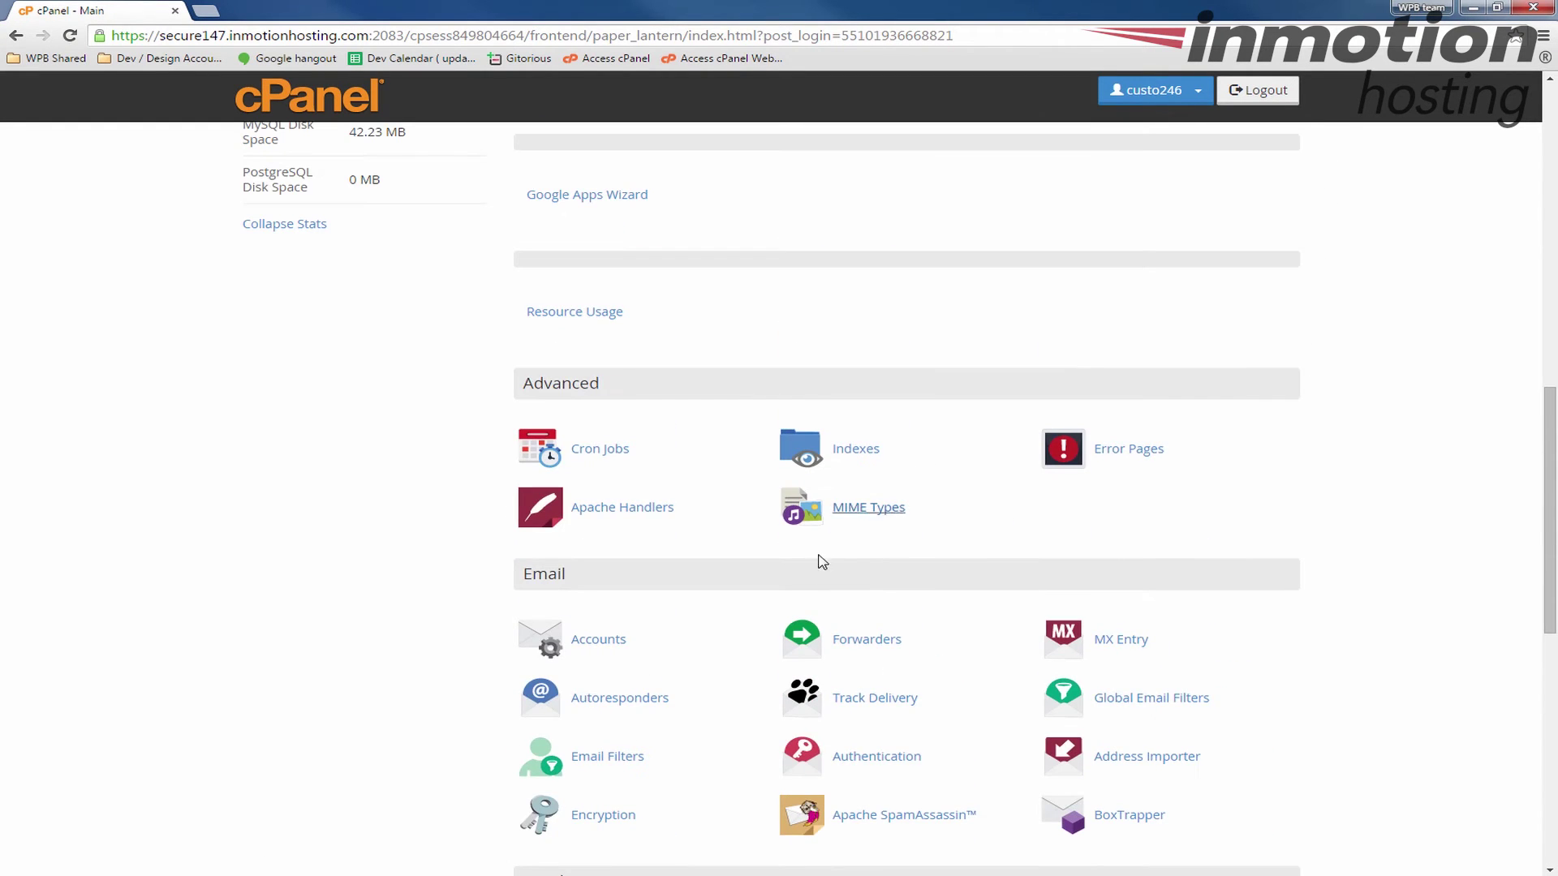
pyautogui.moveTo(833, 580)
pyautogui.mouseDown()
pyautogui.moveTo(862, 161)
pyautogui.moveTo(873, 188)
pyautogui.mouseUp()
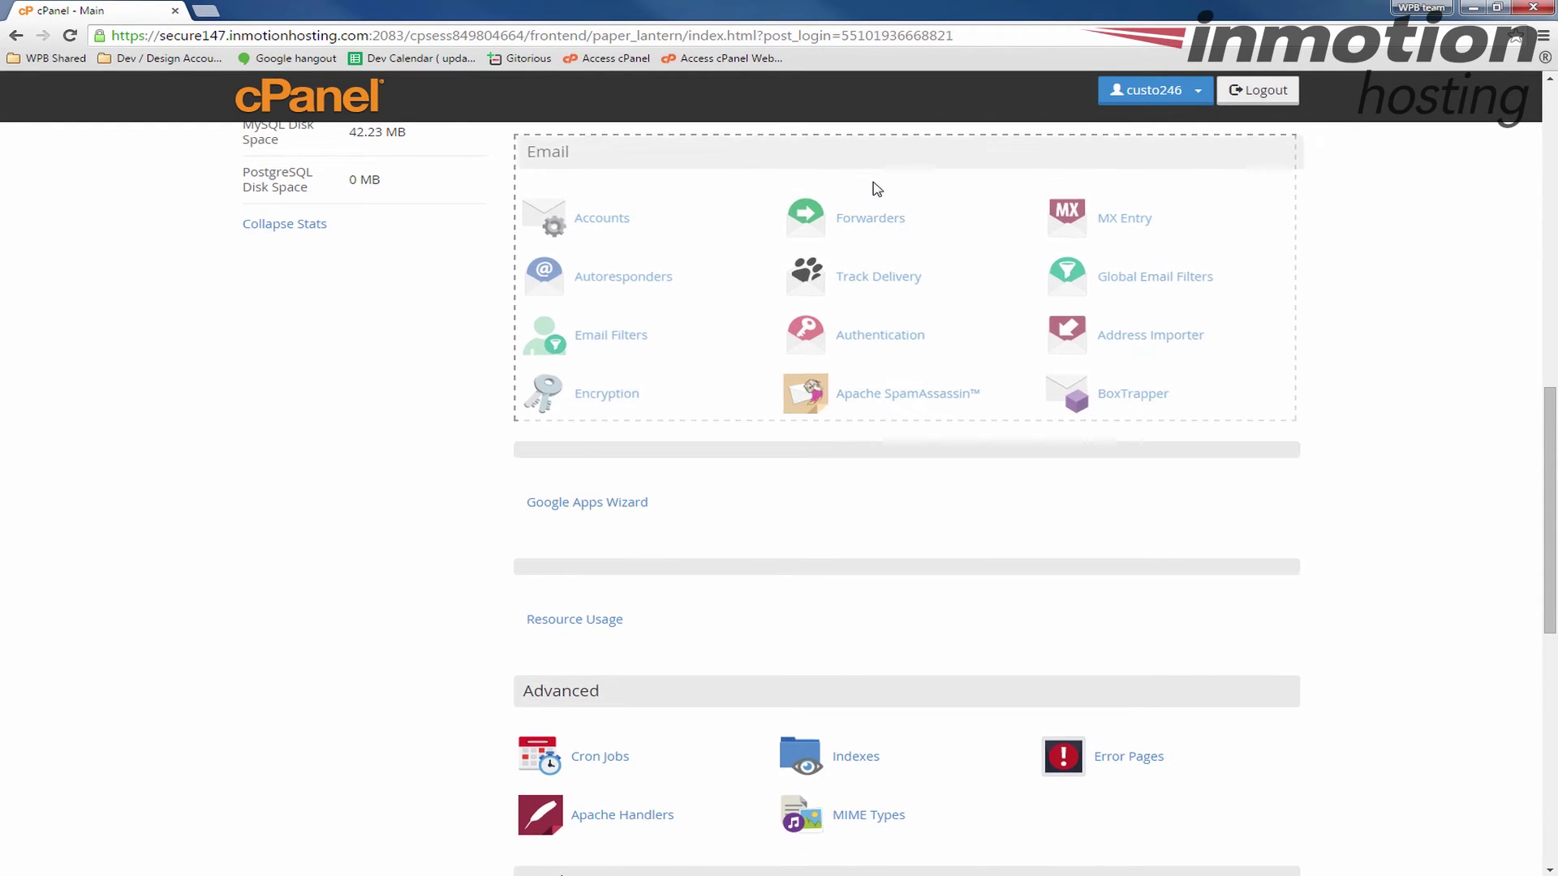
pyautogui.scroll(6, 987, 358)
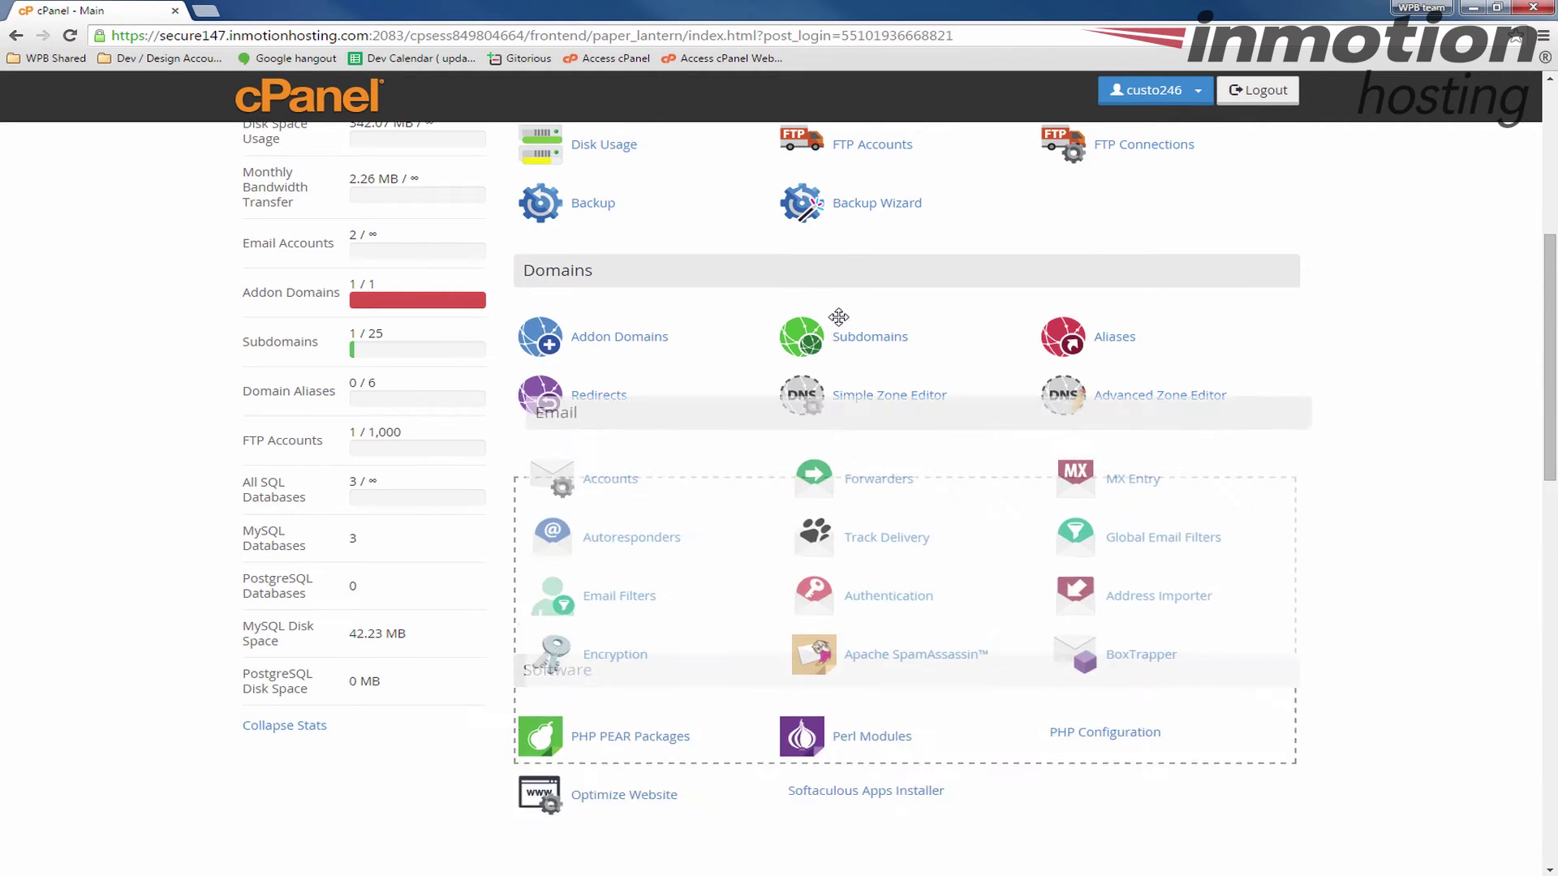
pyautogui.moveTo(822, 654); pyautogui.dragTo(915, 383)
pyautogui.scroll(5, 900, 426)
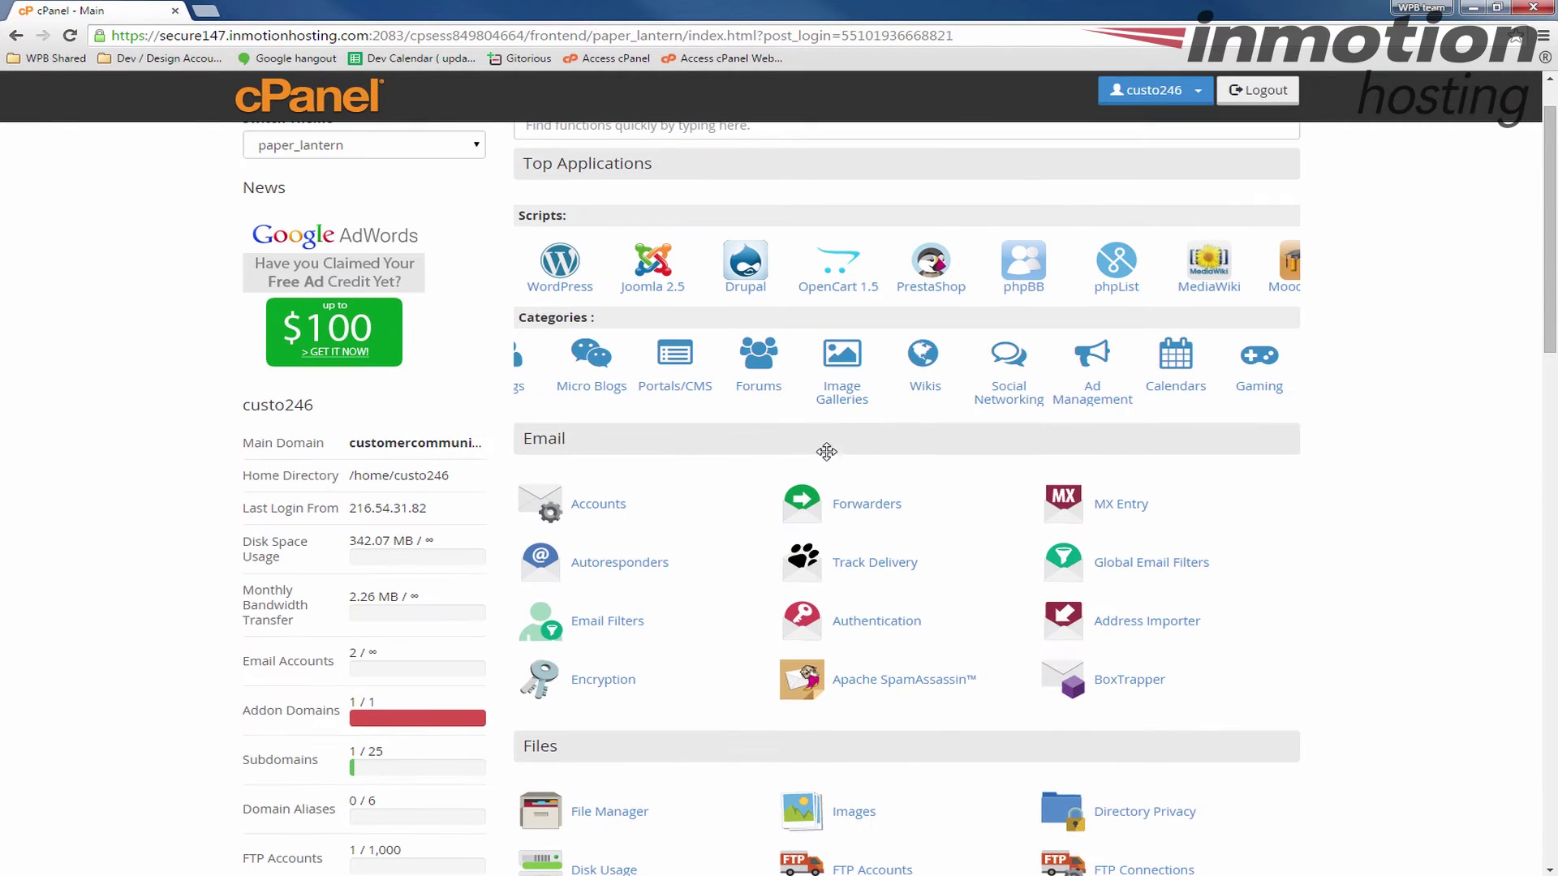
pyautogui.moveTo(827, 452); pyautogui.dragTo(851, 219)
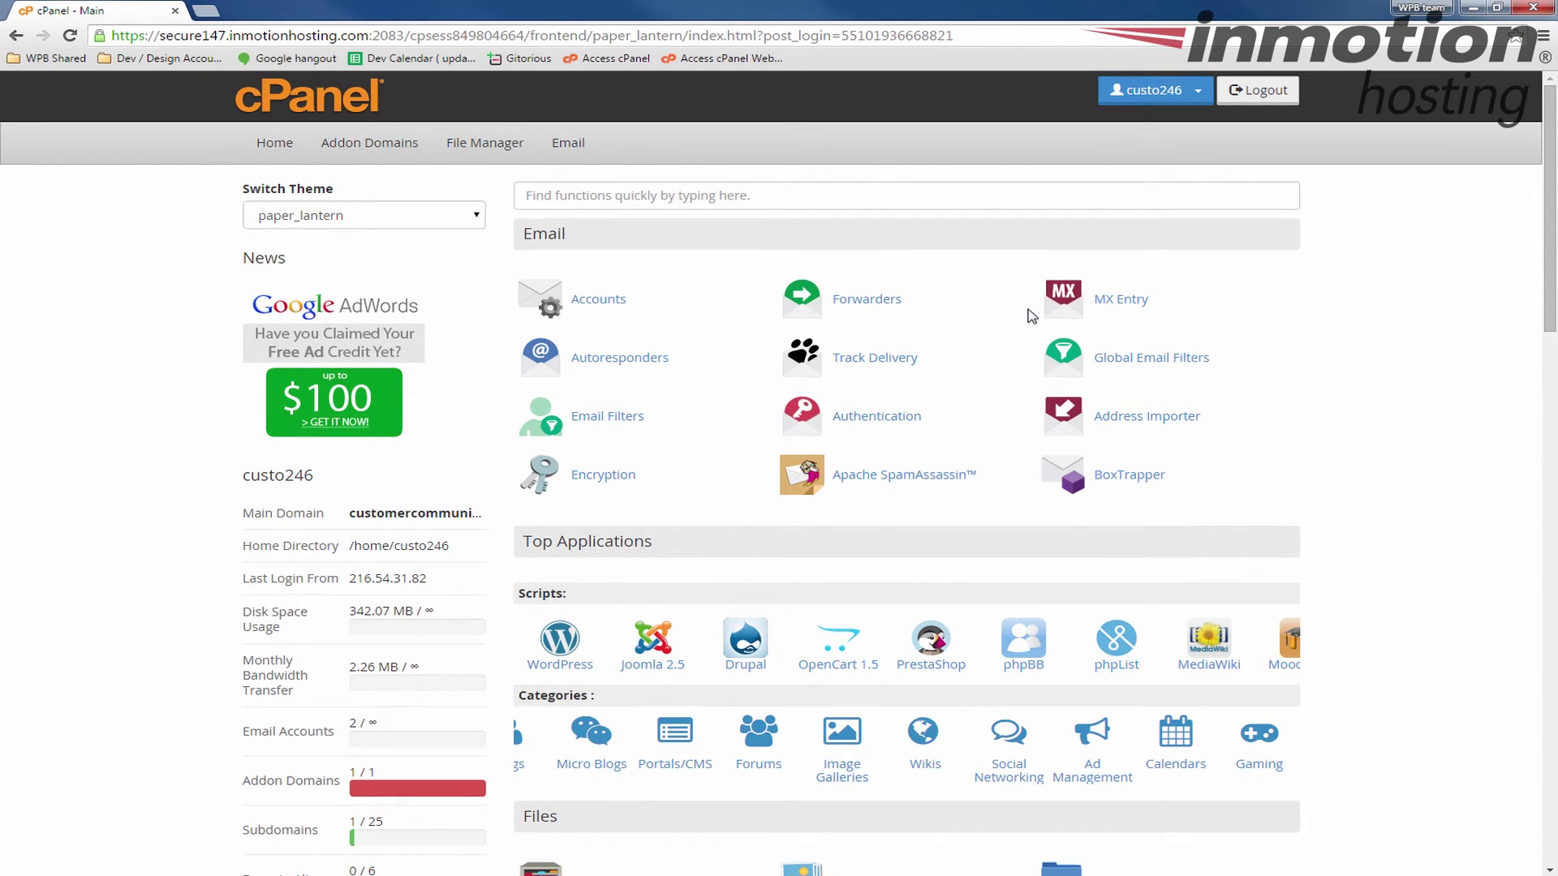
pyautogui.scroll(-6, 1373, 314)
pyautogui.scroll(-5, 1363, 337)
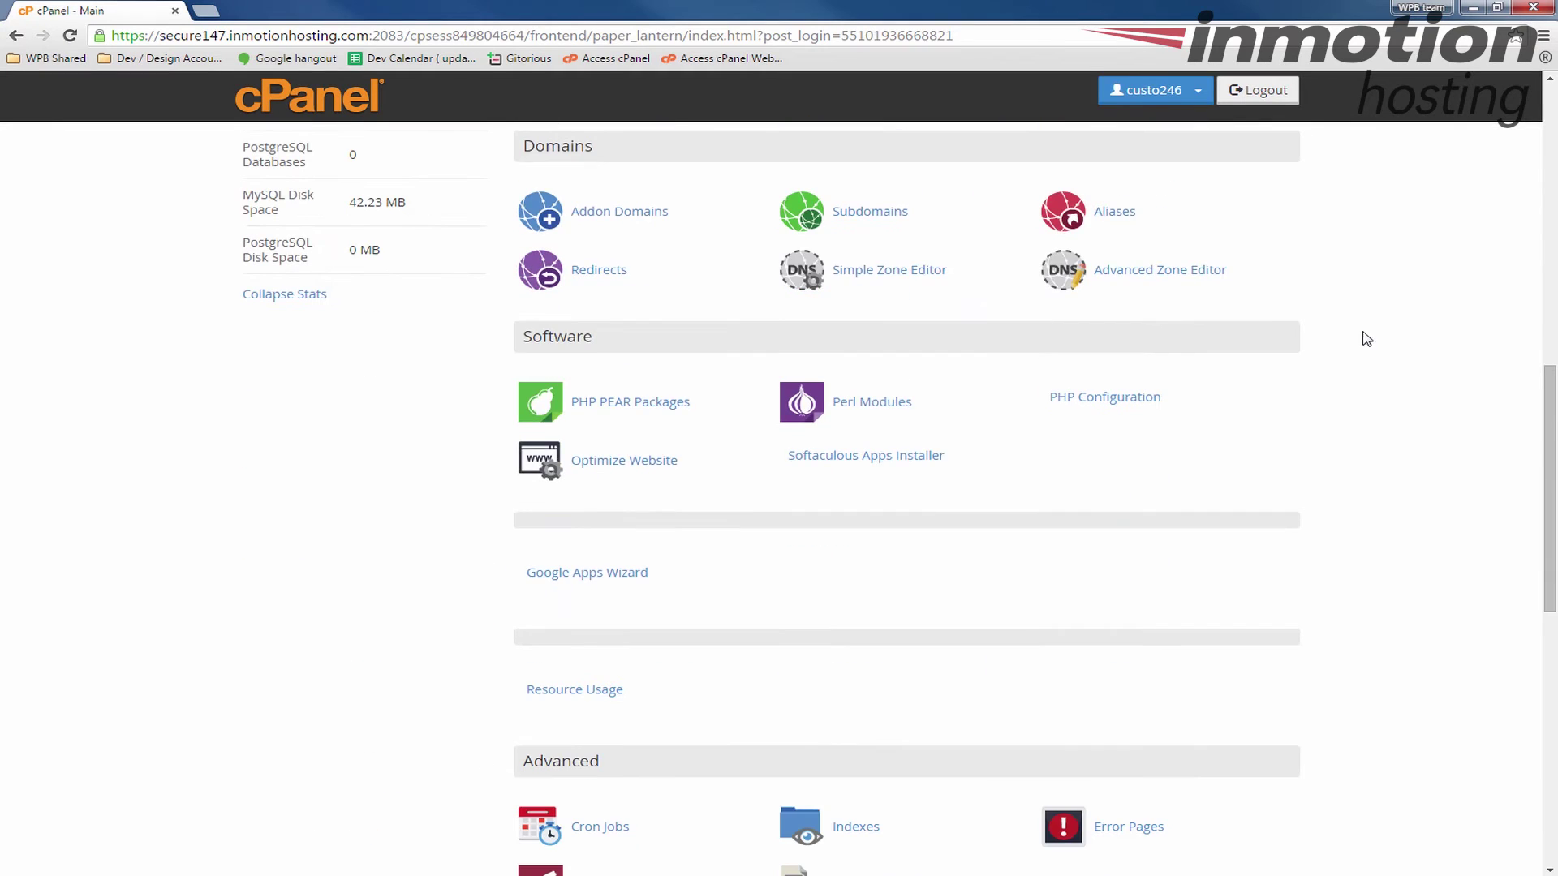
pyautogui.scroll(9, 1347, 365)
pyautogui.scroll(2, 1344, 373)
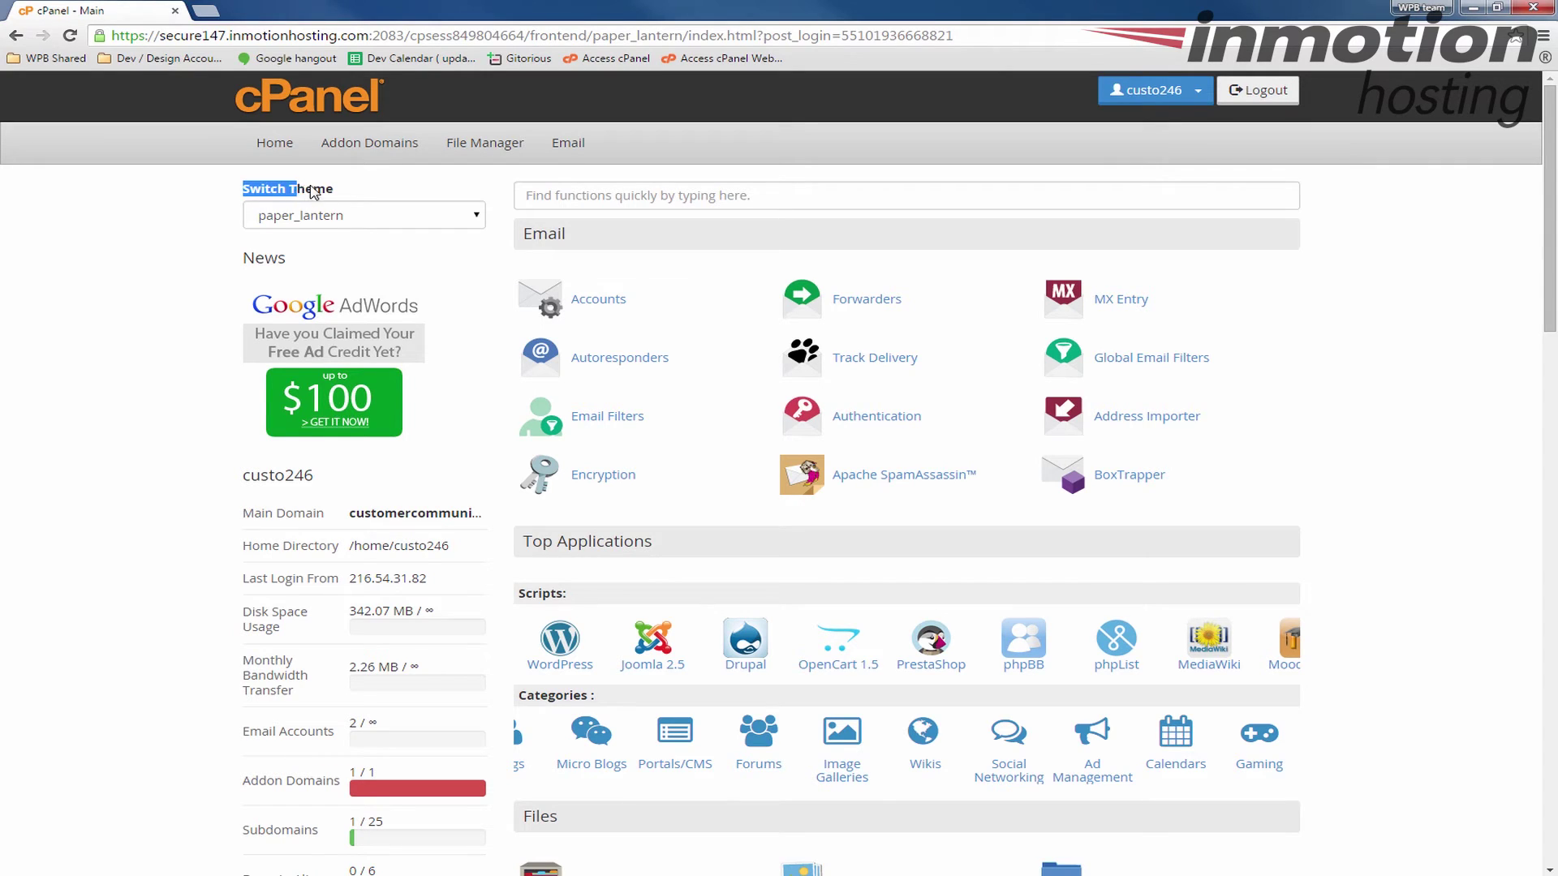
# - Select x3 in the Switch Theme dropdown to return to the older layout
pyautogui.moveTo(254, 195); pyautogui.dragTo(335, 187)
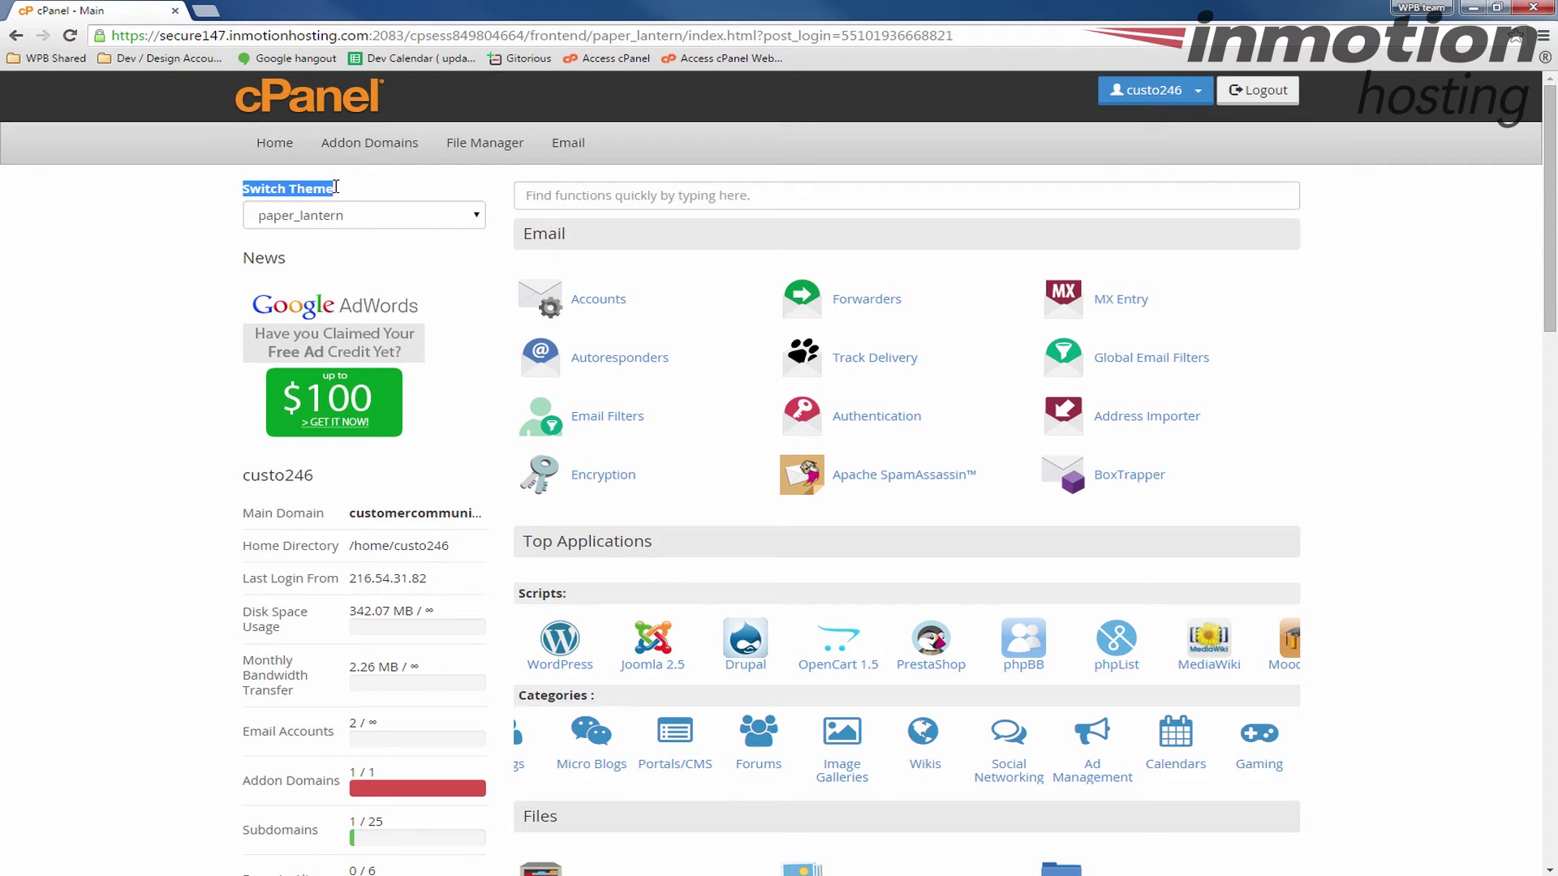
pyautogui.click(477, 218)
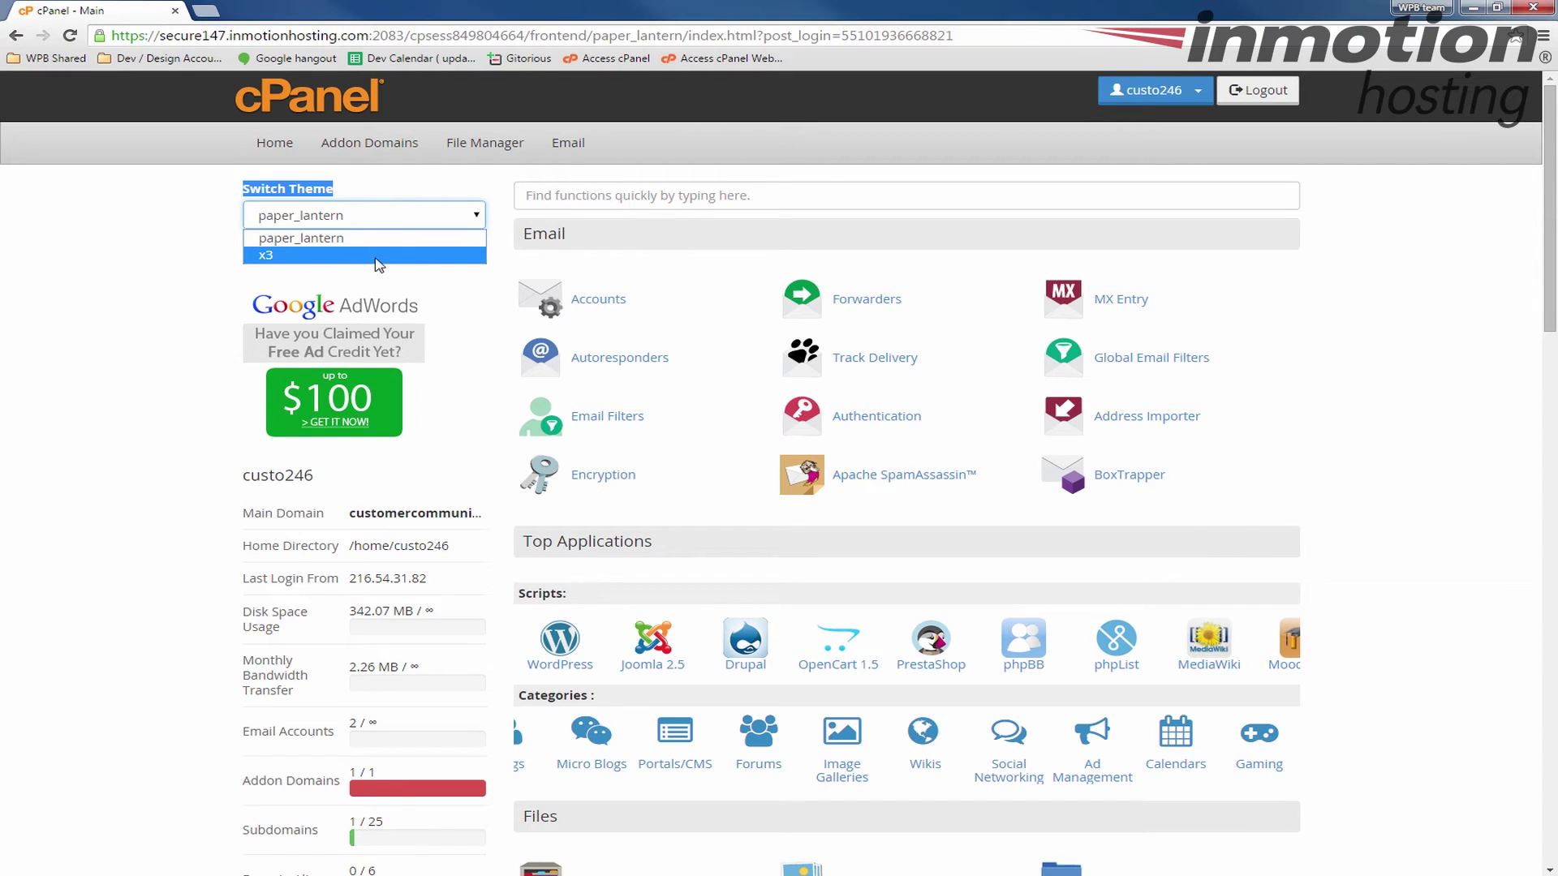
pyautogui.click(302, 256)
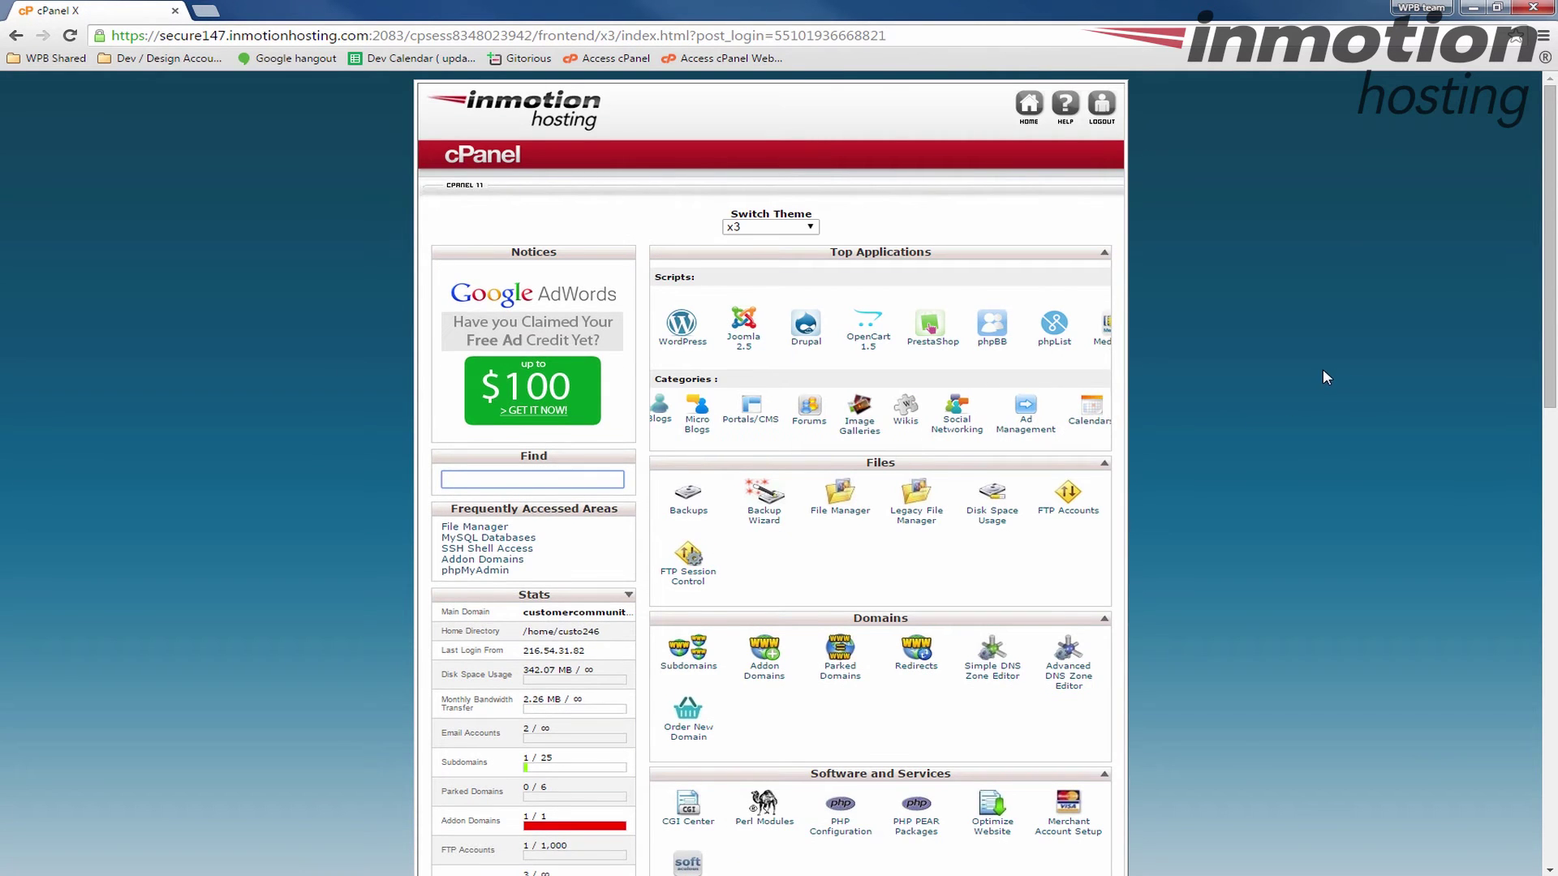
pyautogui.scroll(-5, 1322, 370)
pyautogui.scroll(-7, 1002, 300)
pyautogui.scroll(8, 1100, 382)
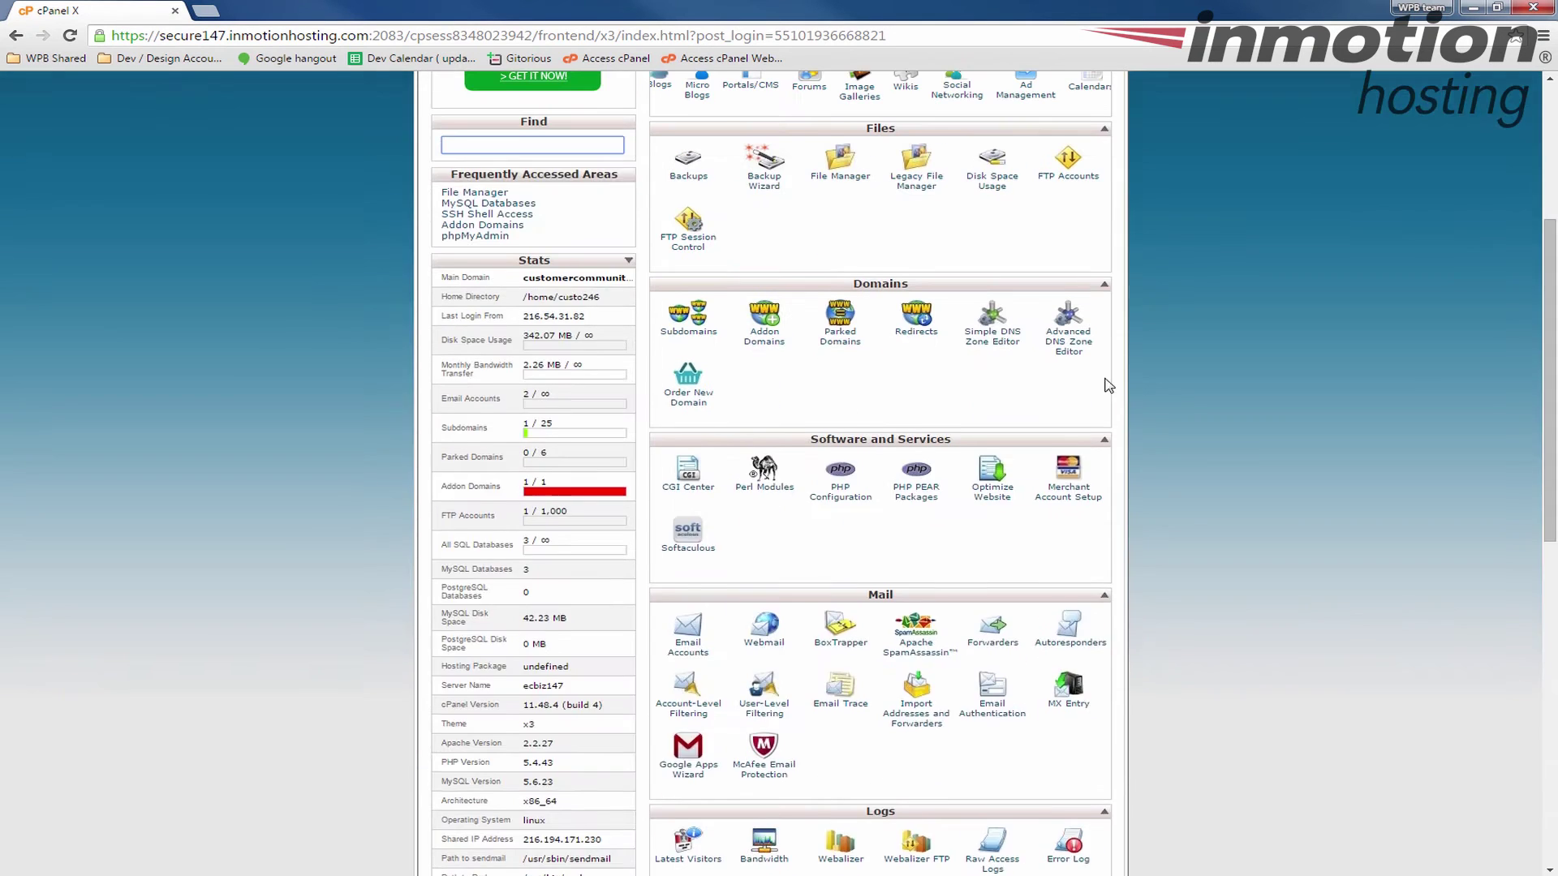
pyautogui.scroll(5, 1136, 406)
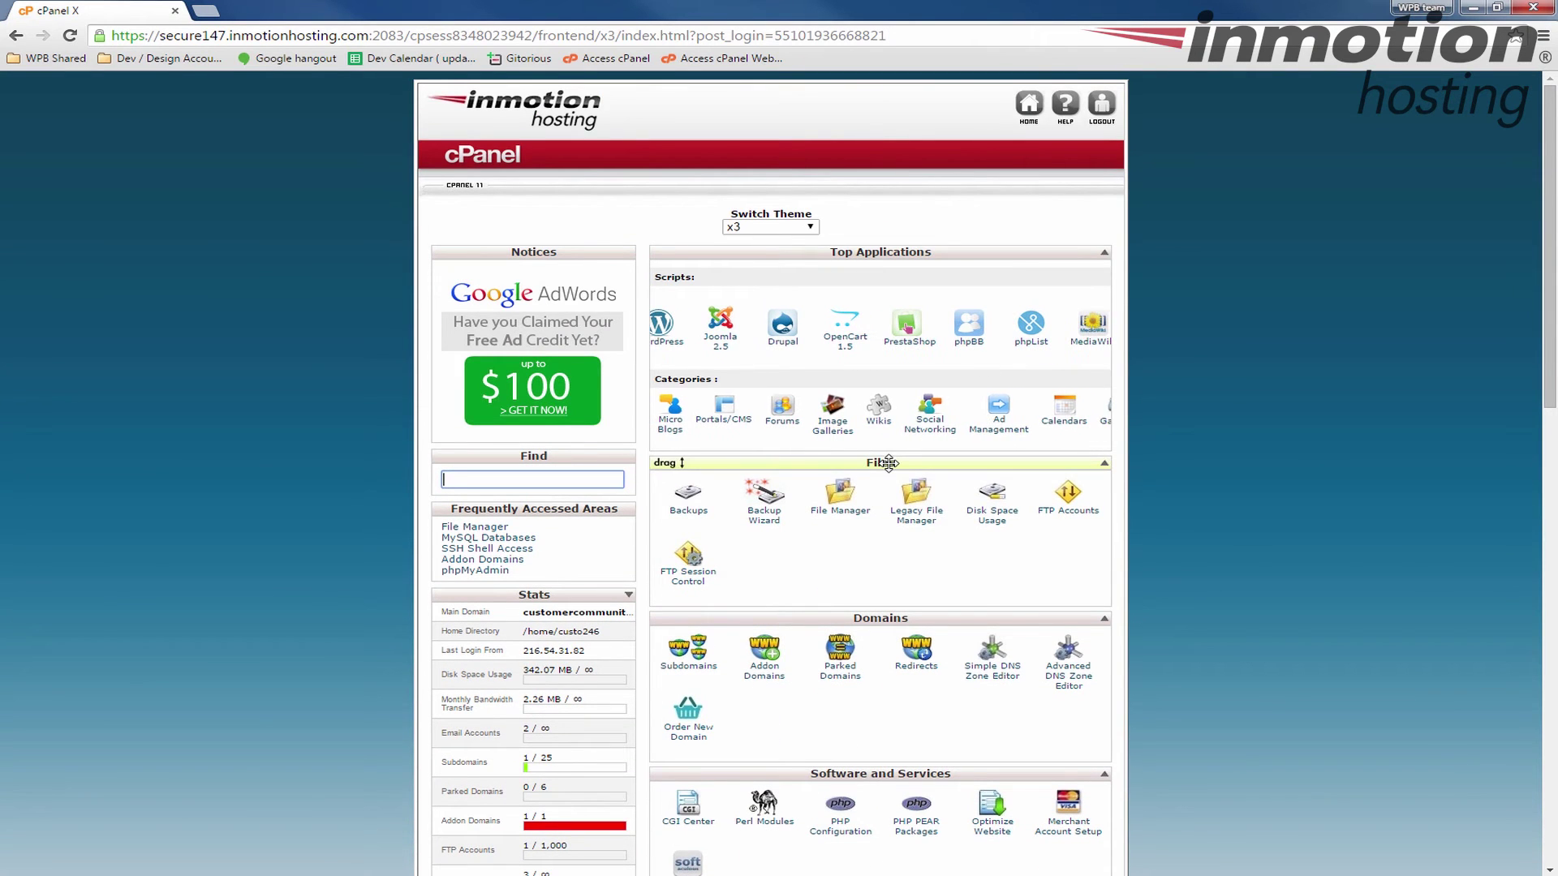
pyautogui.moveTo(889, 462); pyautogui.dragTo(909, 312)
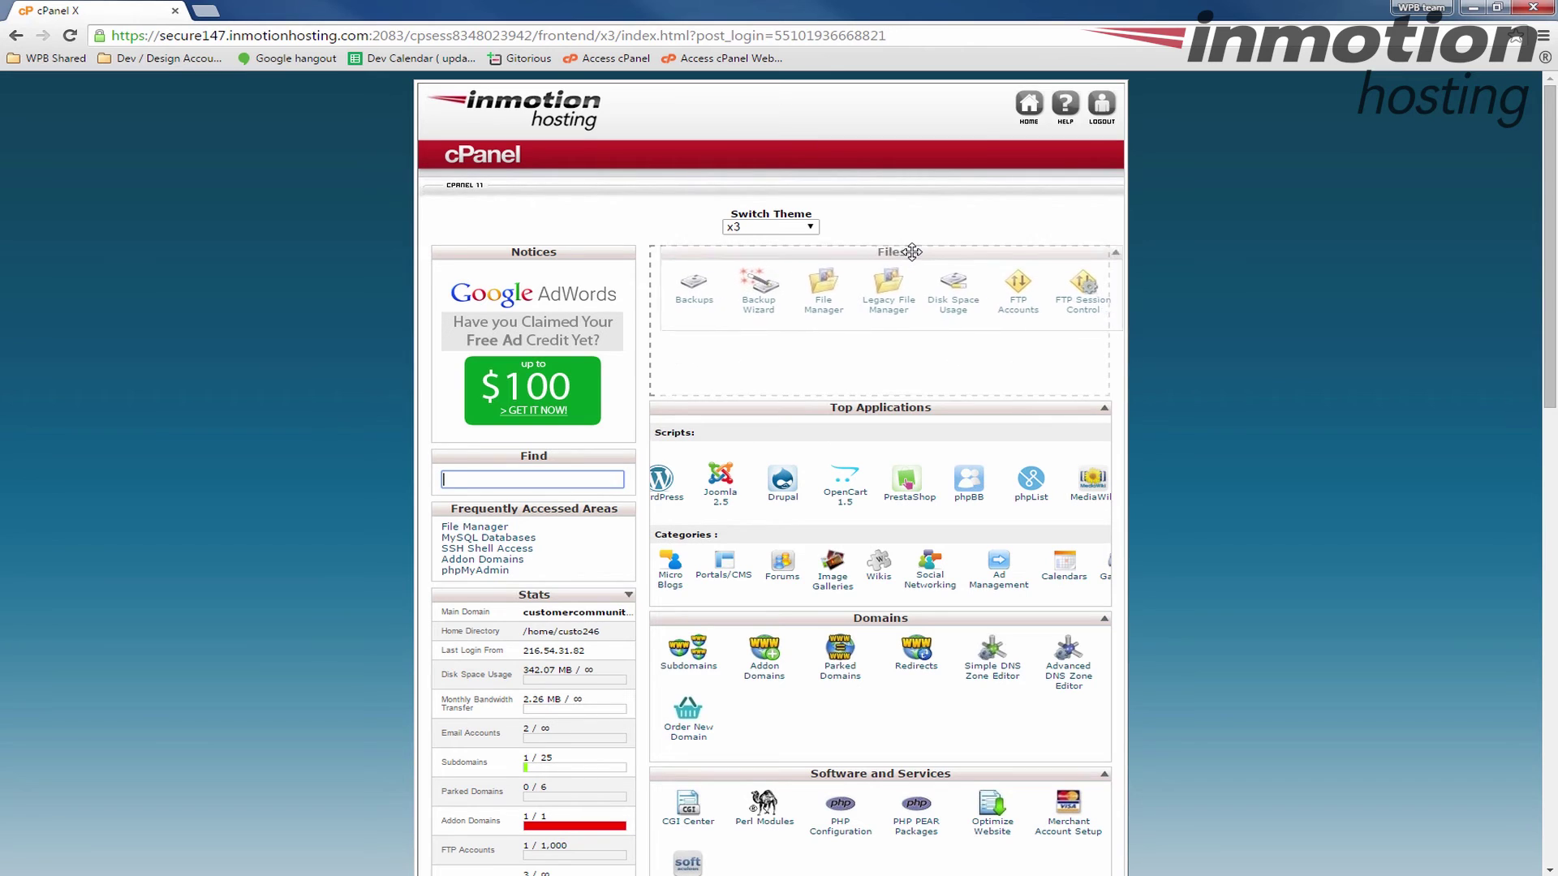
pyautogui.moveTo(908, 312); pyautogui.dragTo(897, 462)
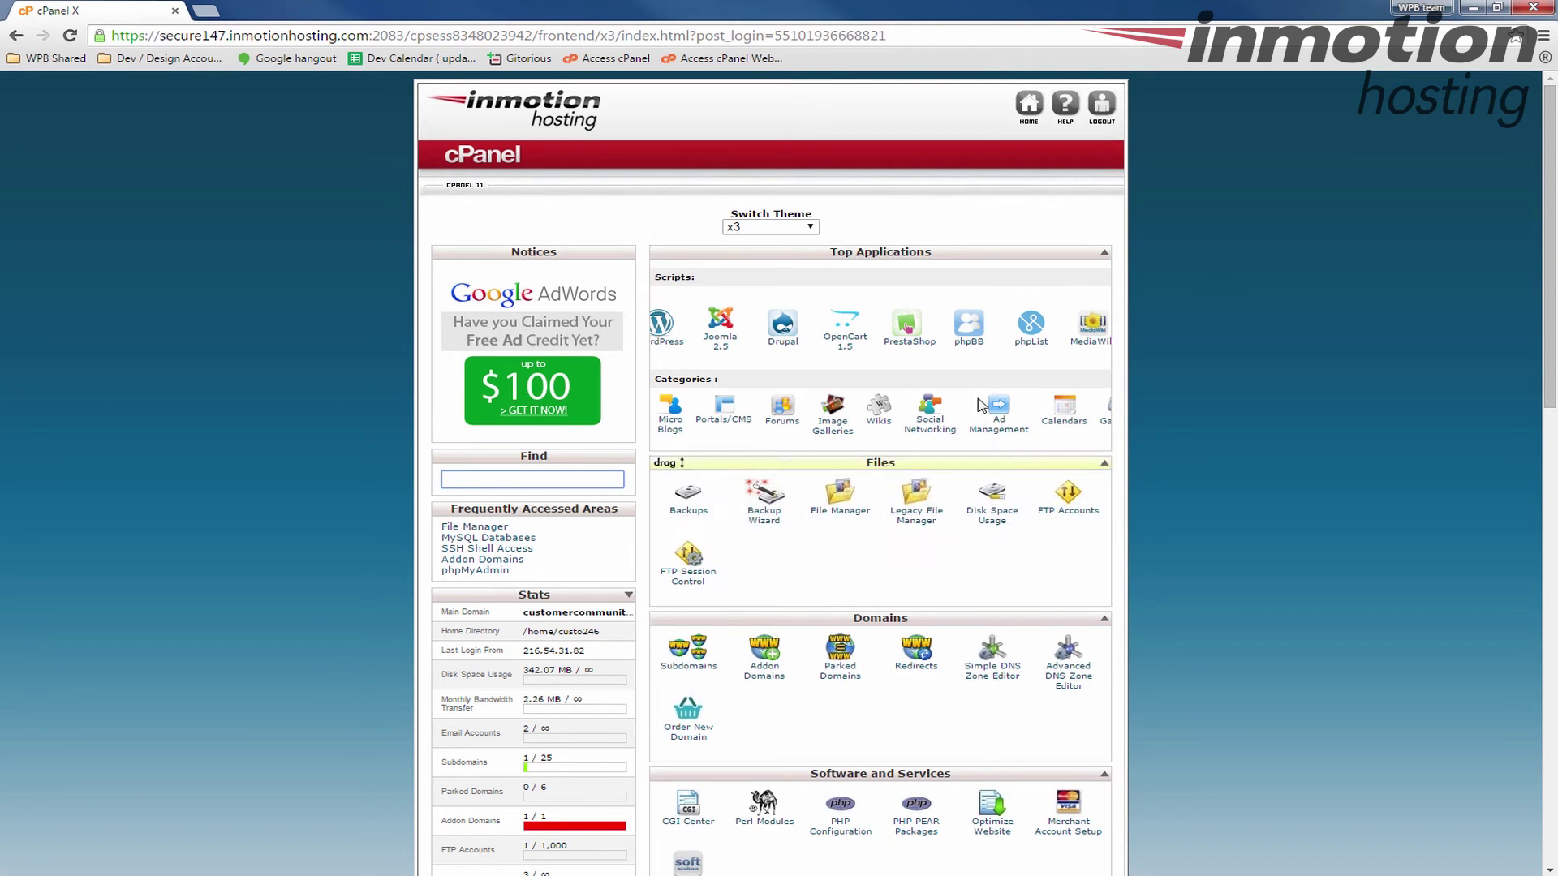